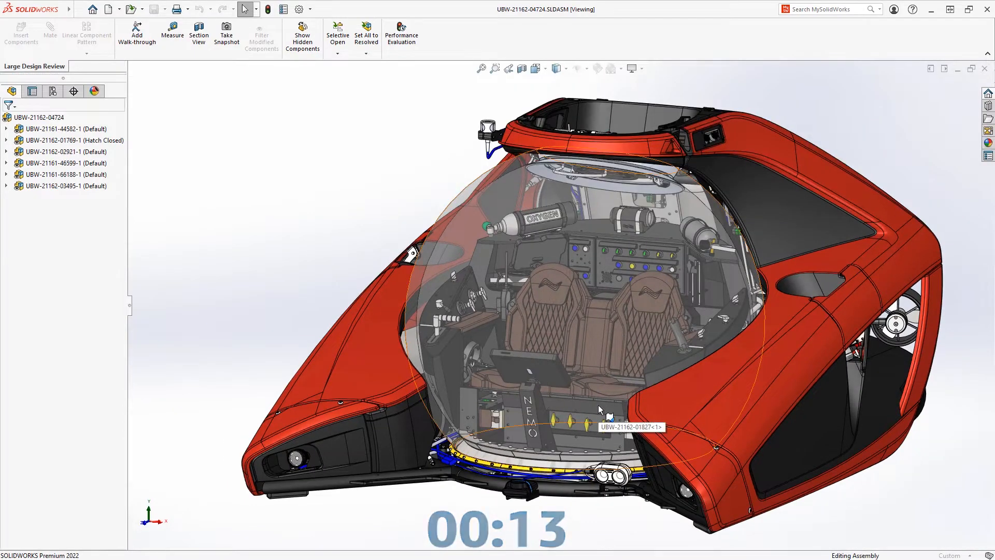
{"action": "mouse_move", "coordinate": [598, 405]}
{"action": "middle_mouse_down"}
{"action": "mouse_move", "coordinate": [426, 392]}
{"action": "mouse_move", "coordinate": [337, 358]}
{"action": "mouse_move", "coordinate": [585, 411]}
{"action": "middle_mouse_up"}
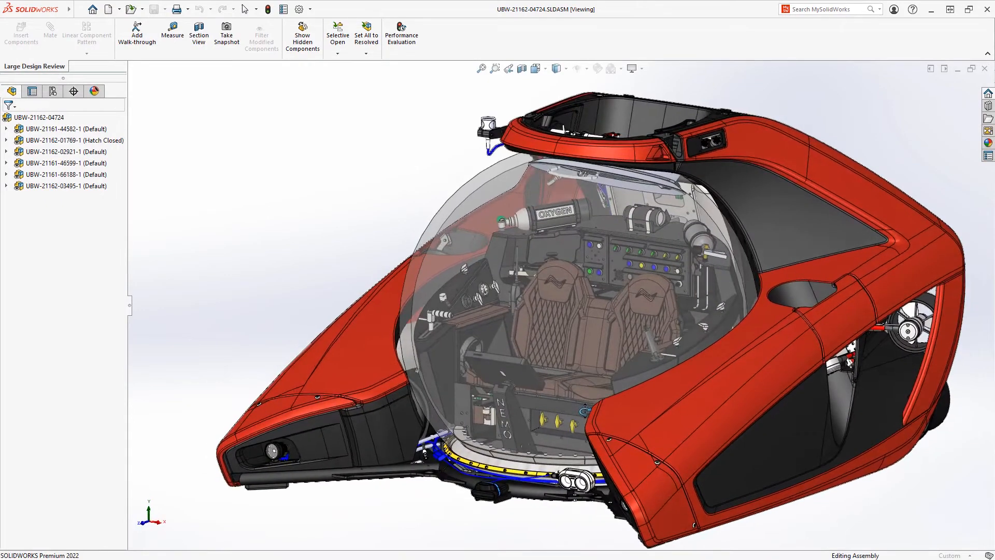
{"action": "right_click", "coordinate": [31, 118]}
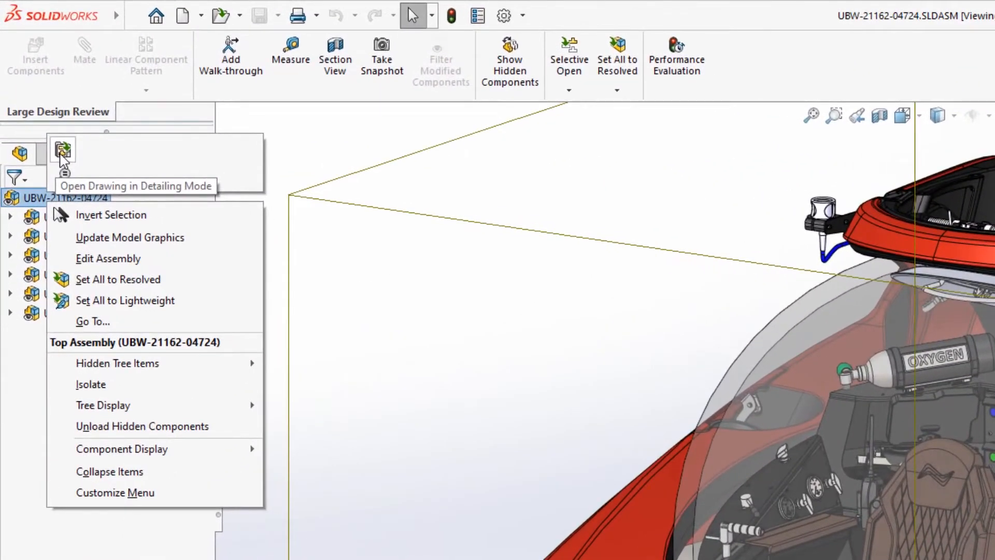
{"action": "key", "text": "Escape"}
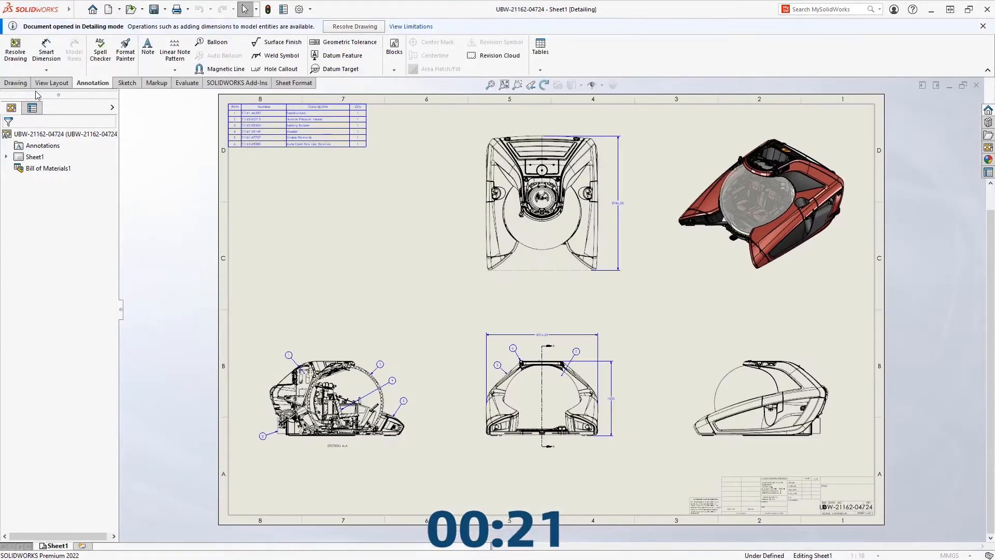
Dimension the outer arc of the spherical hull in Section A-A and display the dimension as a diameter.
{"action": "left_click", "coordinate": [516, 85]}
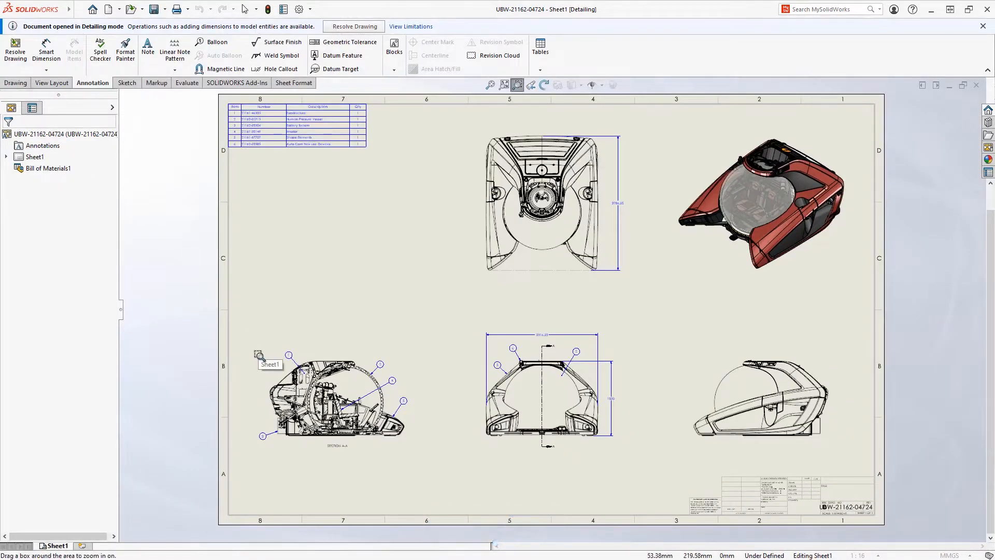
{"action": "left_click_drag", "start_coordinate": [253, 349], "coordinate": [429, 463]}
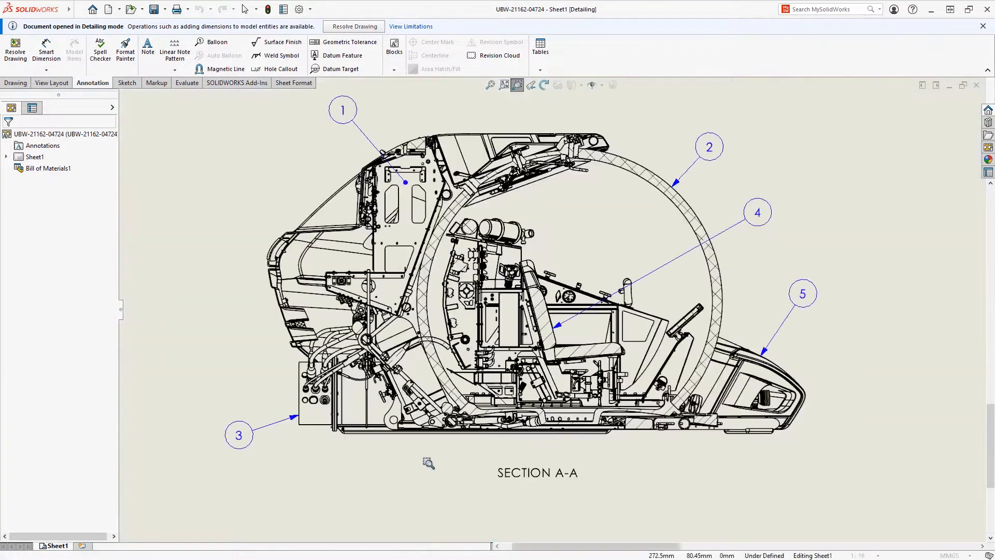
{"action": "key", "text": "s"}
{"action": "left_click", "coordinate": [464, 481]}
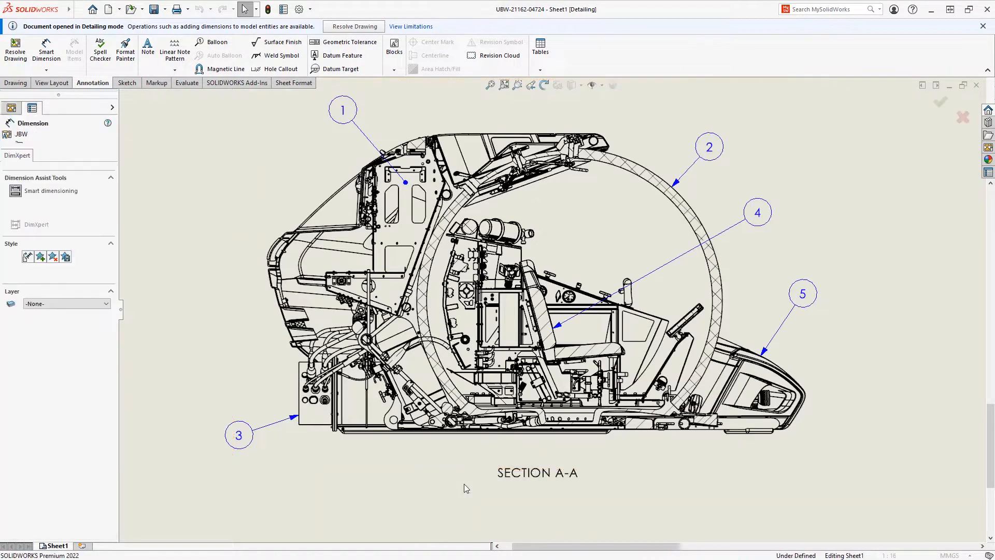
{"action": "left_click", "coordinate": [696, 220]}
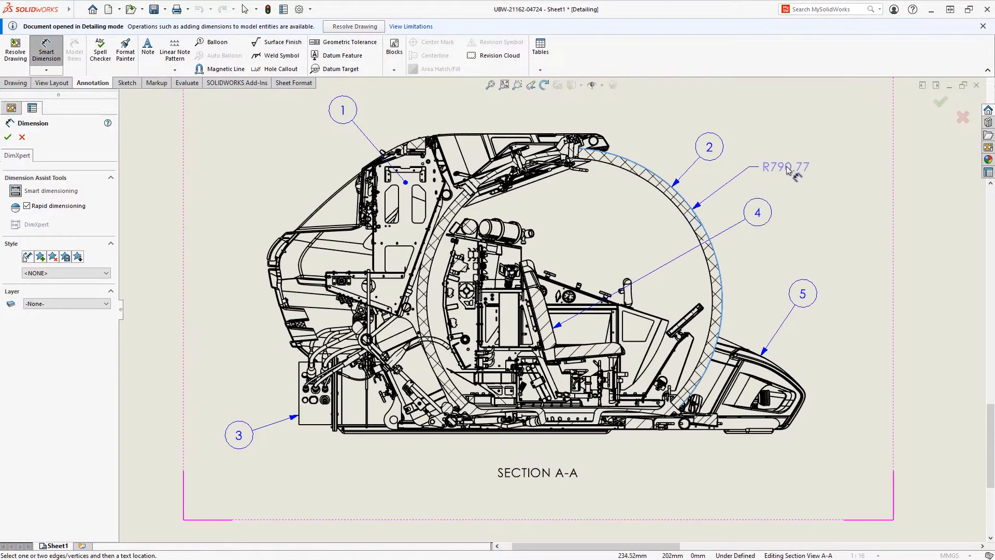
{"action": "left_click", "coordinate": [798, 162]}
{"action": "right_click", "coordinate": [799, 161]}
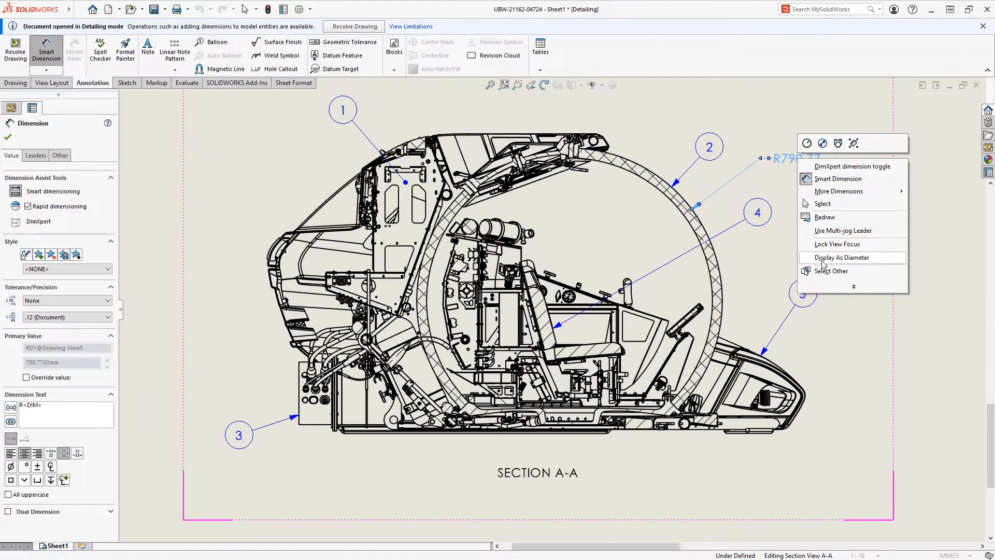
{"action": "left_click", "coordinate": [840, 263]}
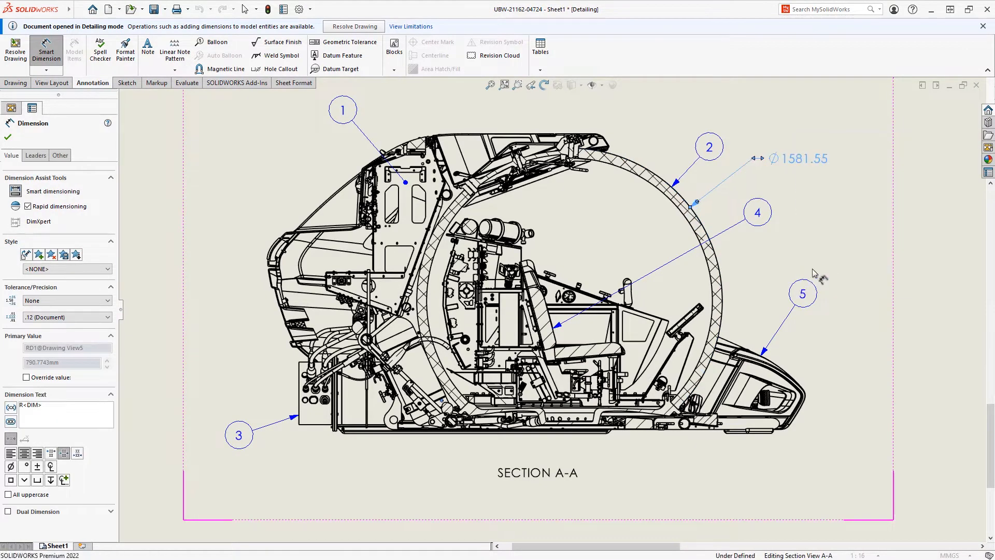
Dimension the lengths of the long bottom edge and the short pad edge under the nose in Section A-A, keeping both in line.
{"action": "left_click", "coordinate": [446, 438]}
{"action": "left_click", "coordinate": [483, 500]}
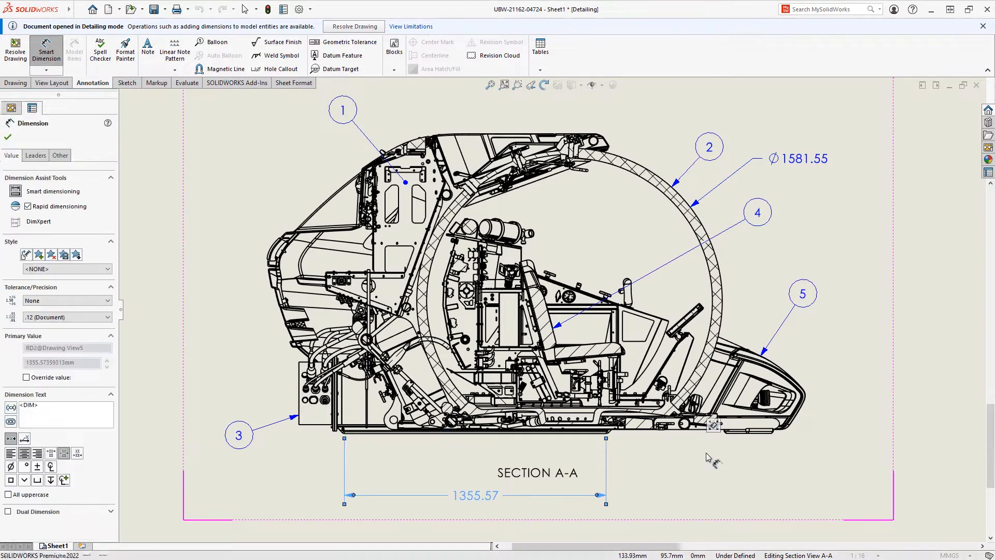
{"action": "left_click", "coordinate": [727, 435]}
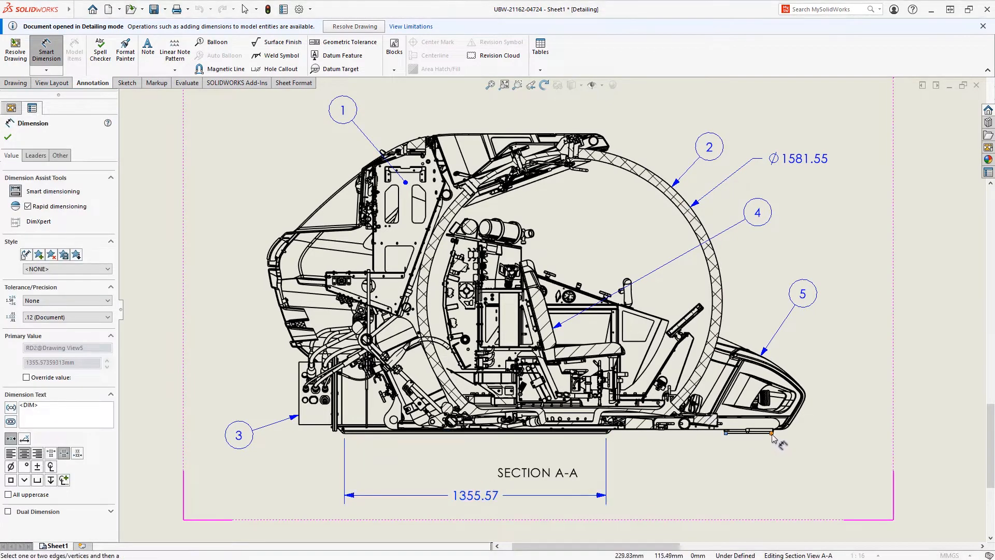
{"action": "left_click", "coordinate": [771, 433]}
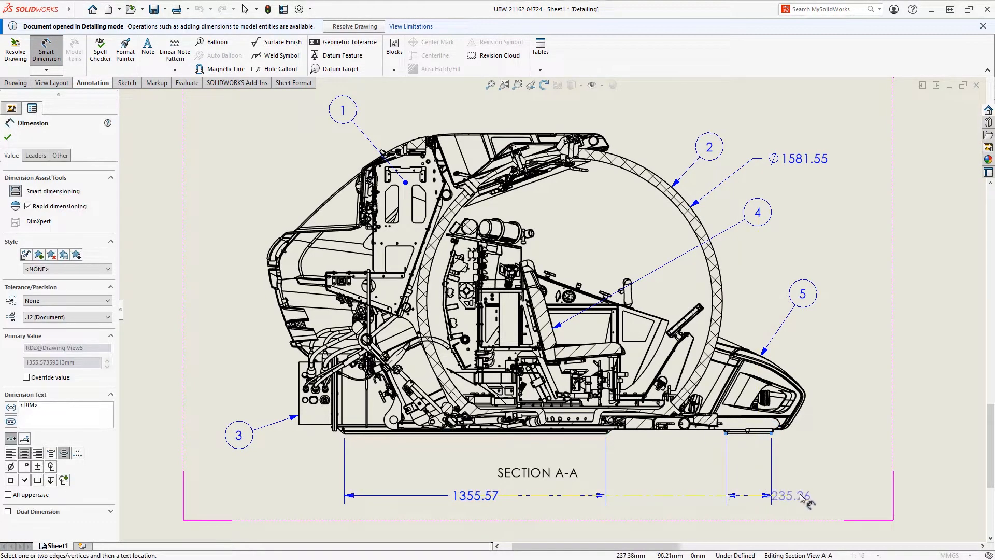
{"action": "left_click", "coordinate": [814, 498]}
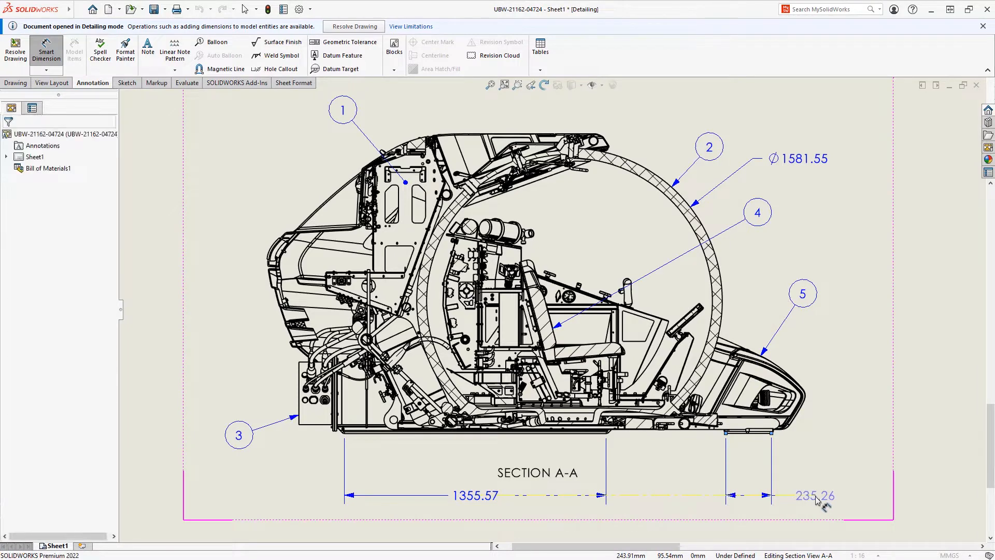
Add an angular dimension between the seat cushion and the tilted display screen in Section A-A, and fit the sheet in view.
{"action": "left_click", "coordinate": [601, 350]}
{"action": "left_click", "coordinate": [685, 320]}
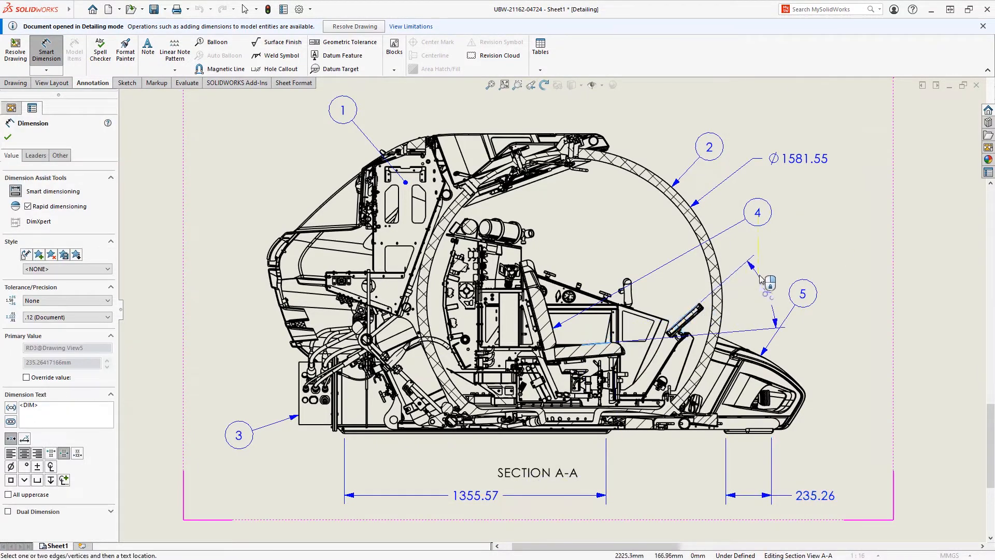
{"action": "left_click", "coordinate": [764, 295]}
{"action": "key", "text": "Escape"}
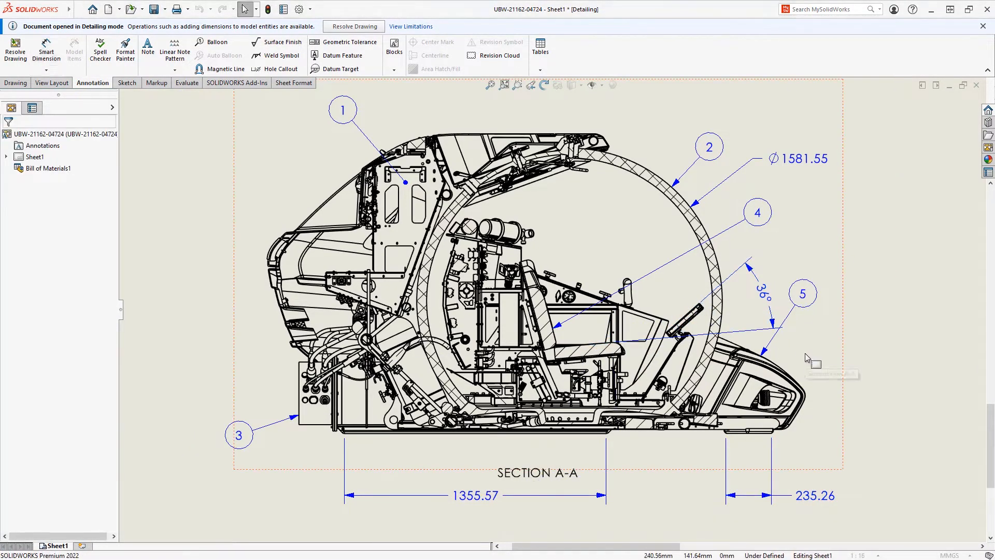
{"action": "left_click", "coordinate": [504, 86]}
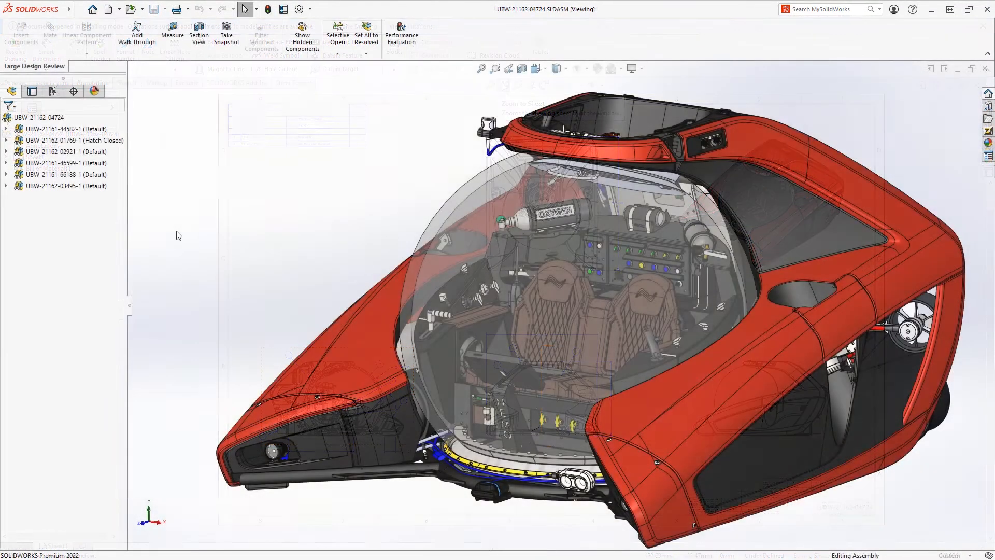
{"action": "left_click", "coordinate": [54, 140]}
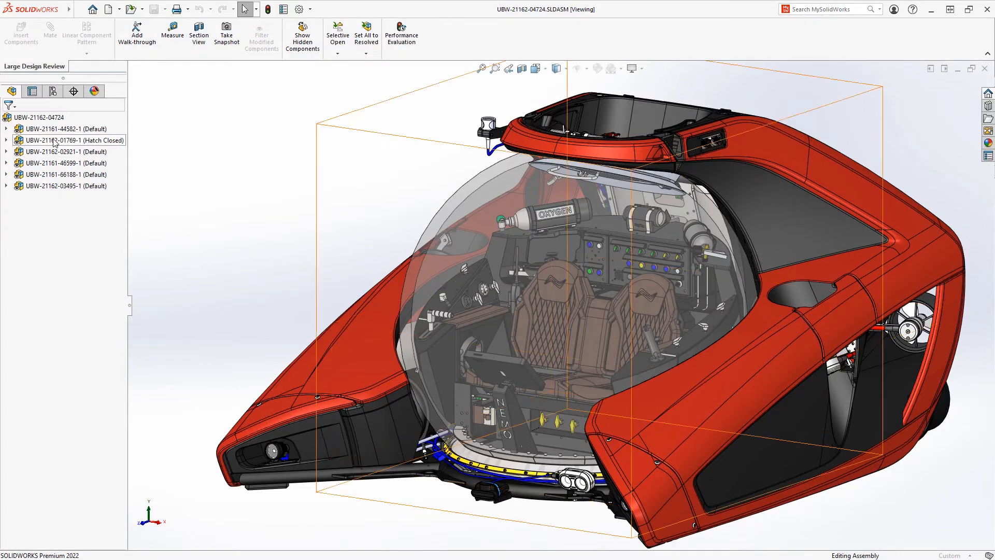
{"action": "right_click", "coordinate": [55, 140]}
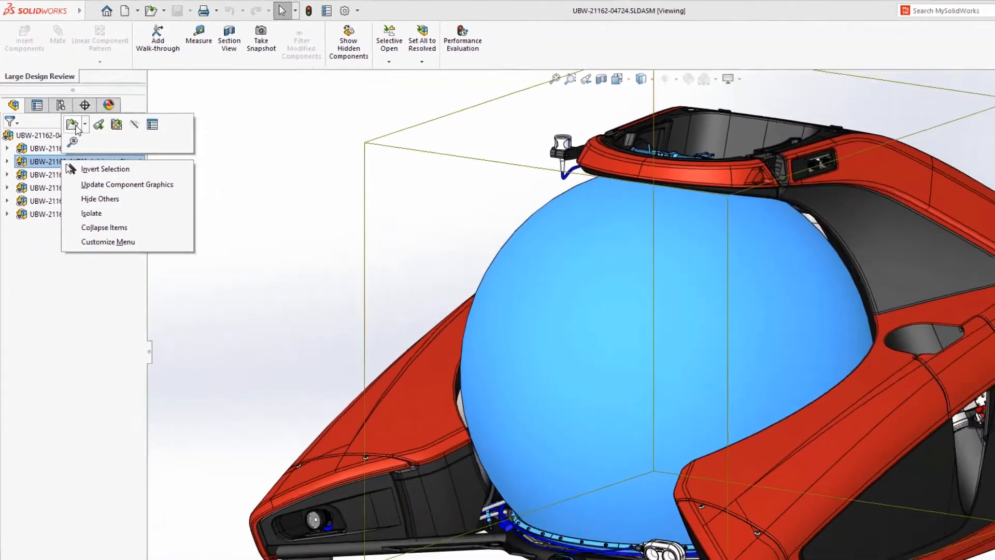
{"action": "left_click", "coordinate": [109, 184]}
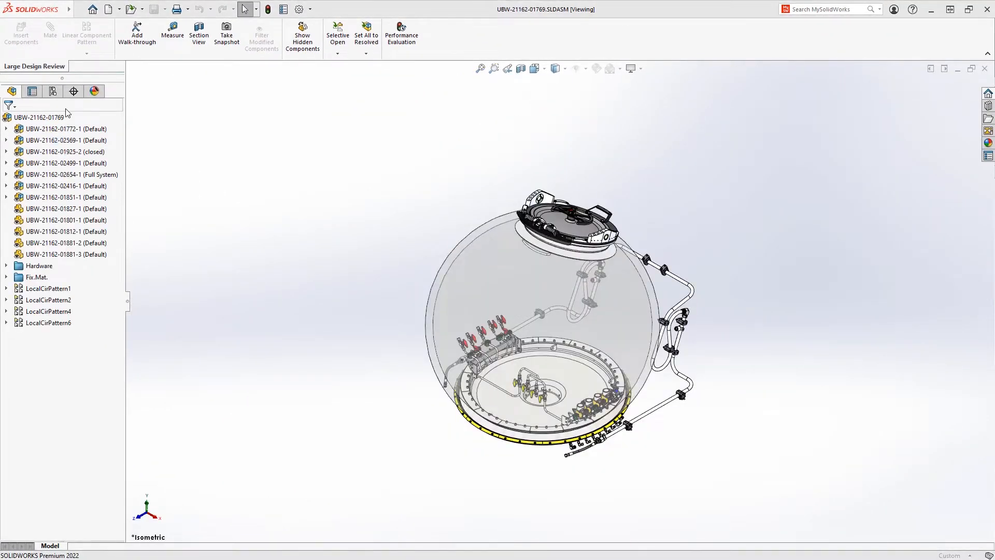
{"action": "right_click", "coordinate": [61, 174]}
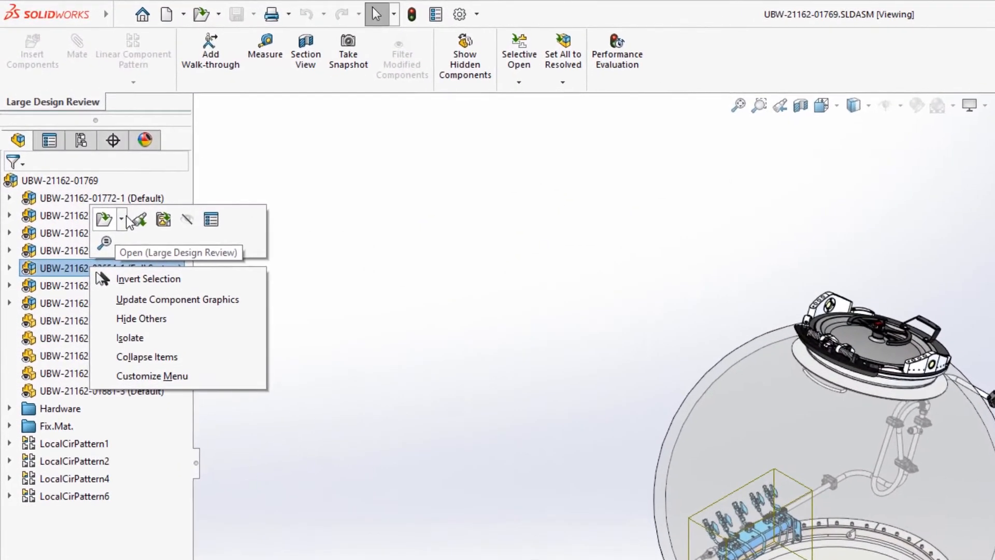
{"action": "left_click", "coordinate": [122, 220]}
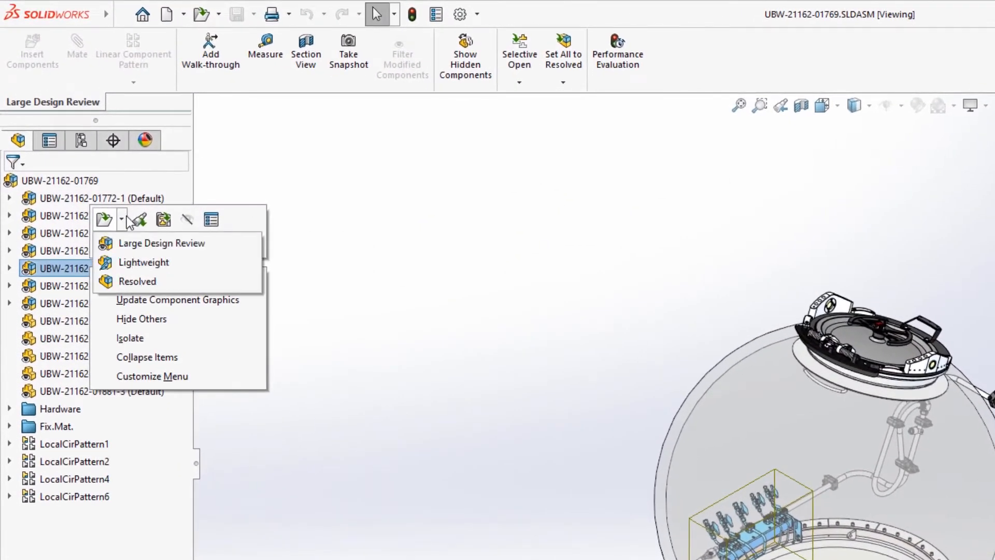
{"action": "left_click", "coordinate": [128, 281]}
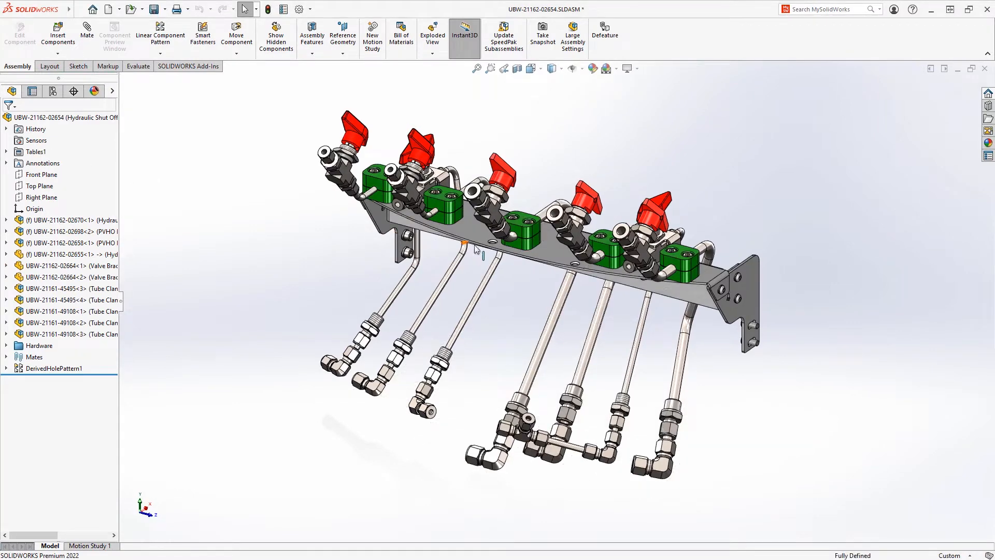
{"action": "left_click", "coordinate": [553, 247]}
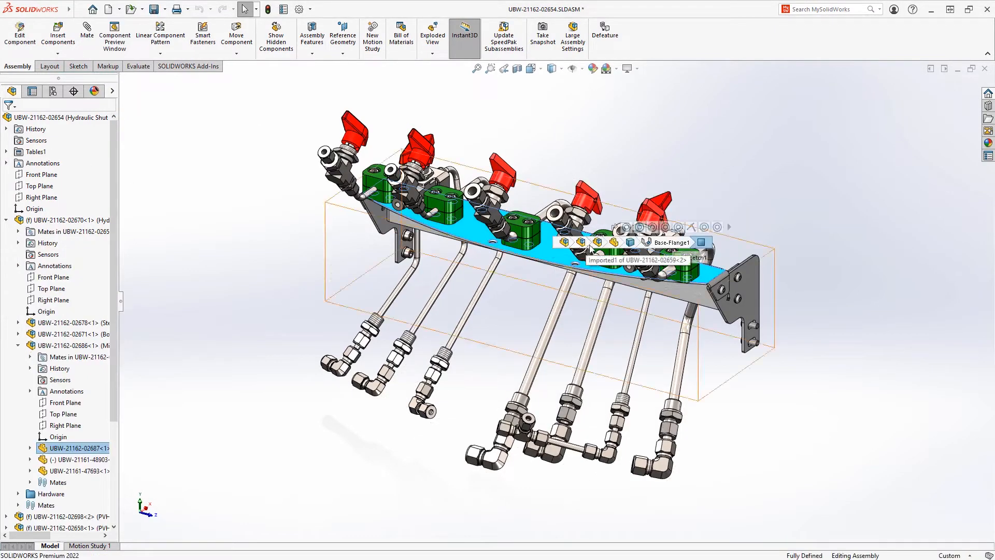
{"action": "left_click", "coordinate": [598, 242]}
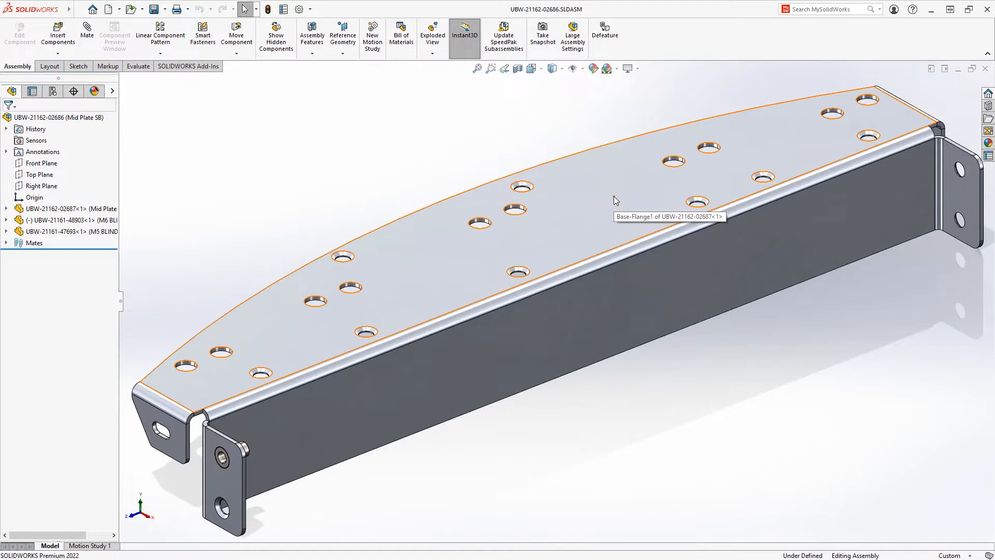
{"action": "left_click", "coordinate": [94, 223]}
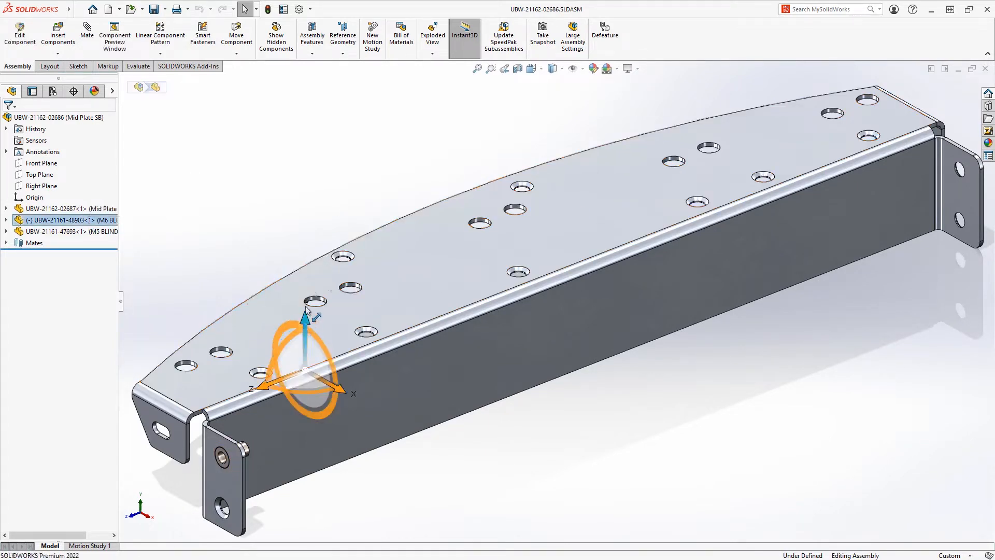
{"action": "left_click_drag", "start_coordinate": [305, 311], "coordinate": [321, 203]}
{"action": "left_click_drag", "start_coordinate": [300, 282], "coordinate": [212, 281]}
{"action": "left_click_drag", "start_coordinate": [196, 235], "coordinate": [228, 318]}
{"action": "left_click", "coordinate": [173, 308]}
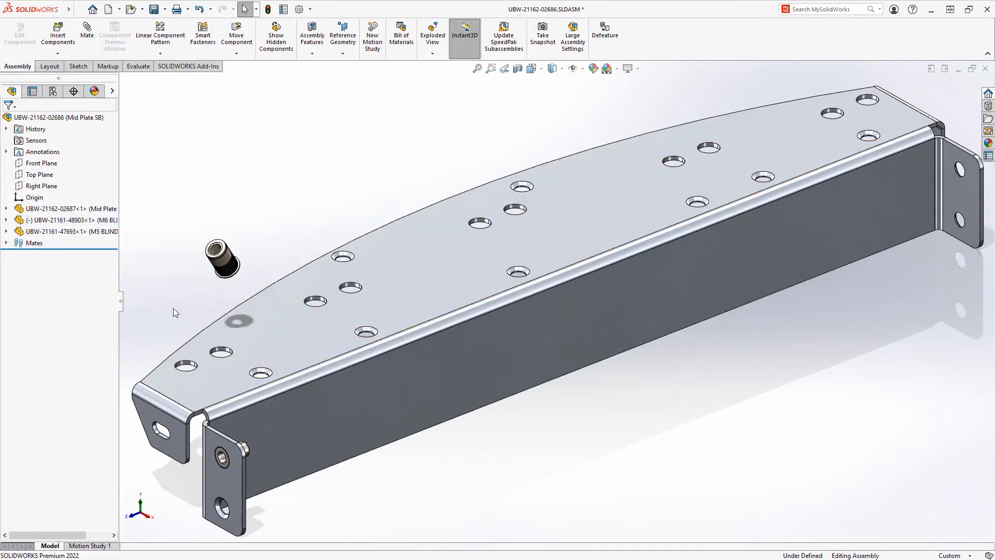
Mate the M6 blind nut's flange face coincident with the plate's top face, flipping the mate alignment.
{"action": "key", "text": "z"}
{"action": "left_click_drag", "start_coordinate": [139, 208], "coordinate": [500, 519]}
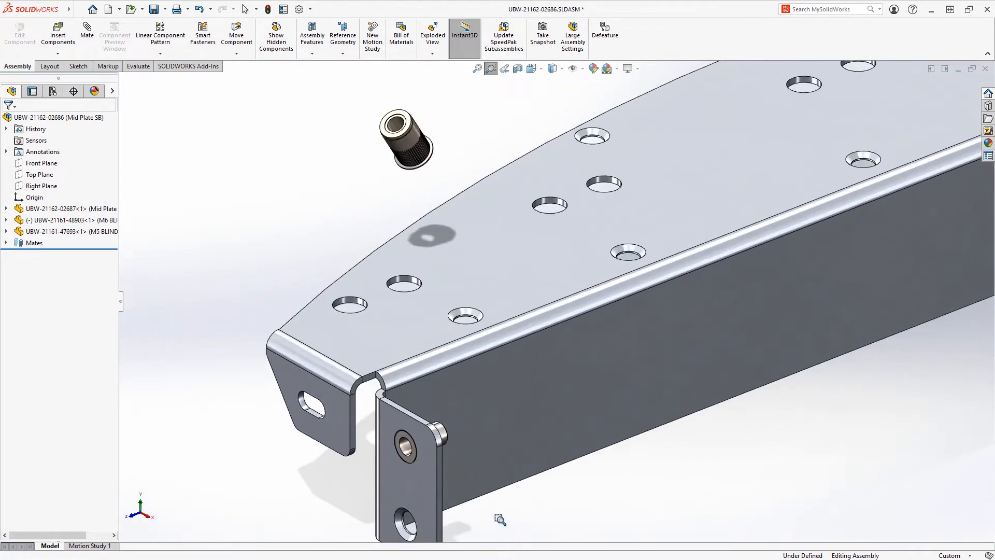
{"action": "key", "text": "Escape"}
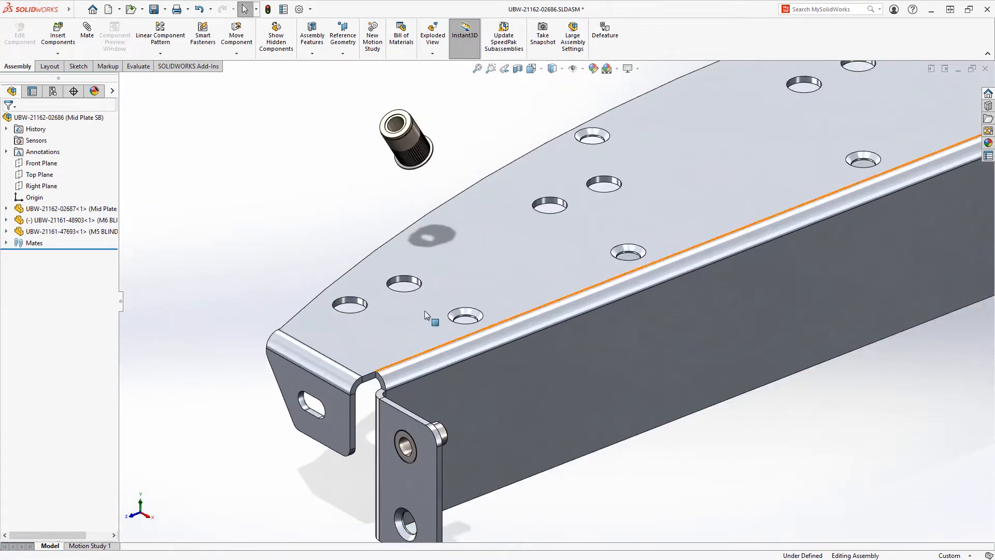
{"action": "left_click", "coordinate": [403, 171]}
{"action": "left_click", "coordinate": [428, 225], "text": "ctrl"}
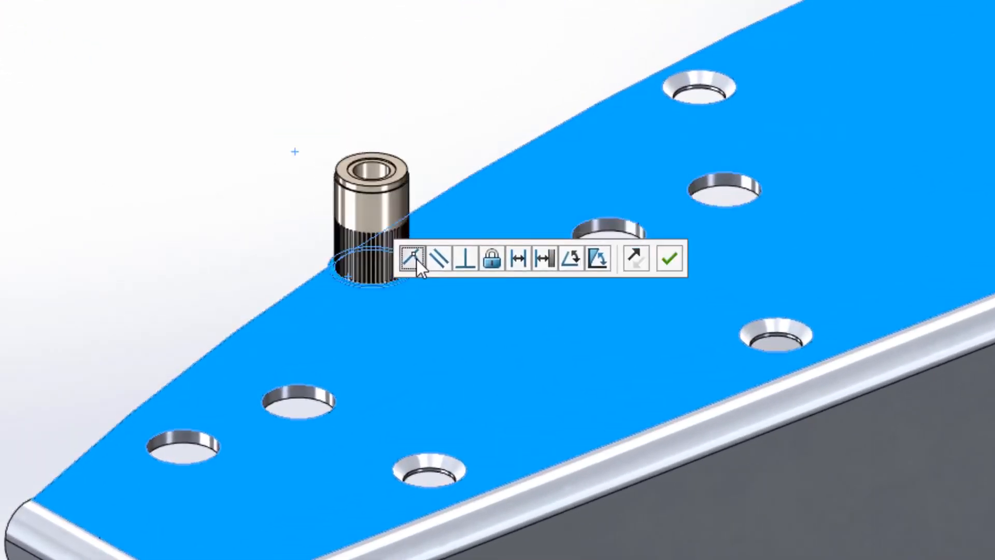
{"action": "left_click", "coordinate": [635, 258]}
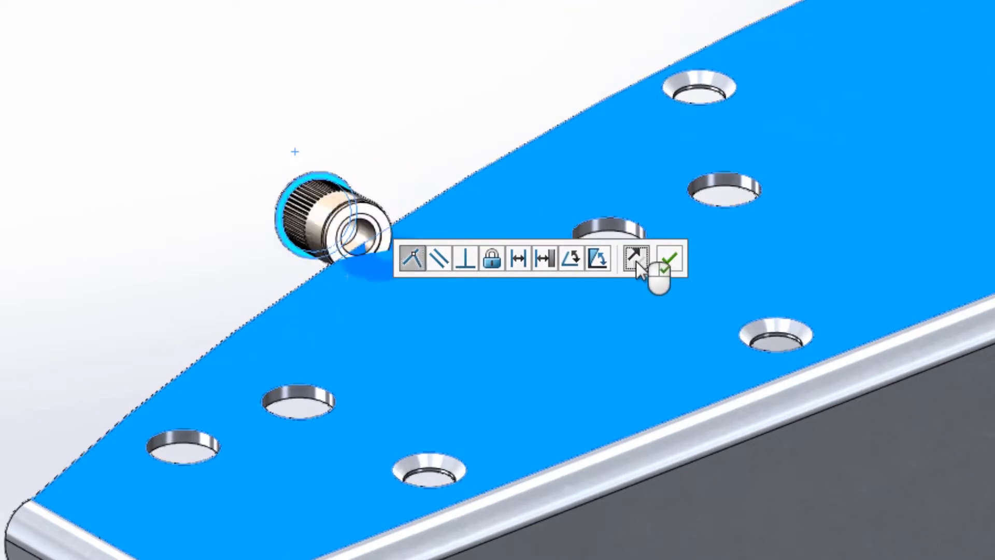
{"action": "left_click", "coordinate": [669, 259]}
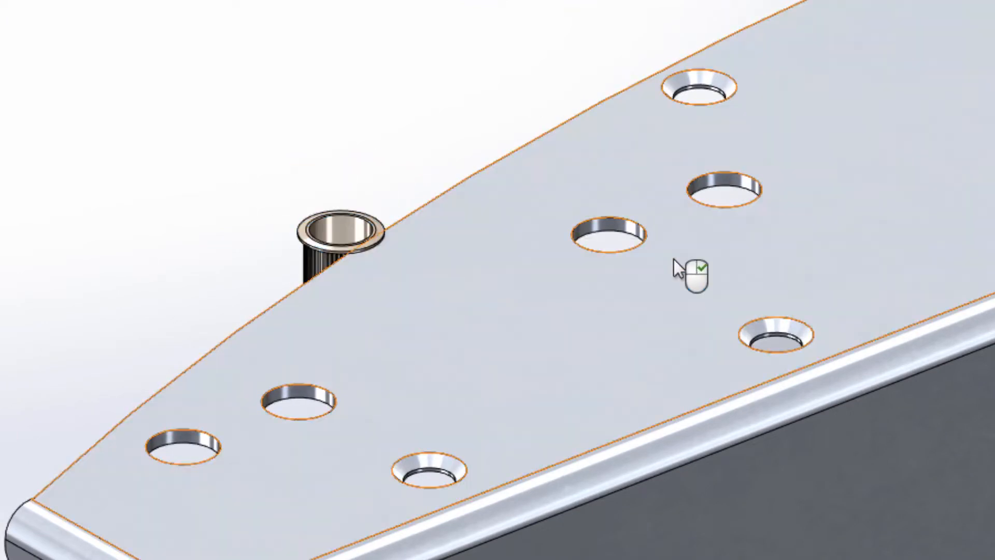
Mate the M6 blind nut's inner cylindrical face concentric with the second plain hole from the plate's narrow end.
{"action": "left_click", "coordinate": [347, 221]}
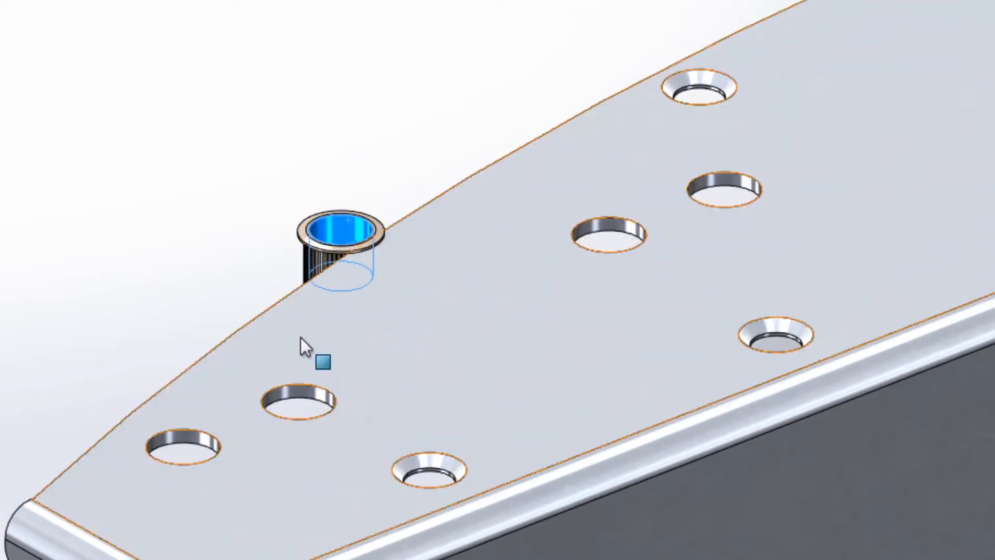
{"action": "left_click", "coordinate": [300, 390]}
{"action": "left_click", "coordinate": [446, 378]}
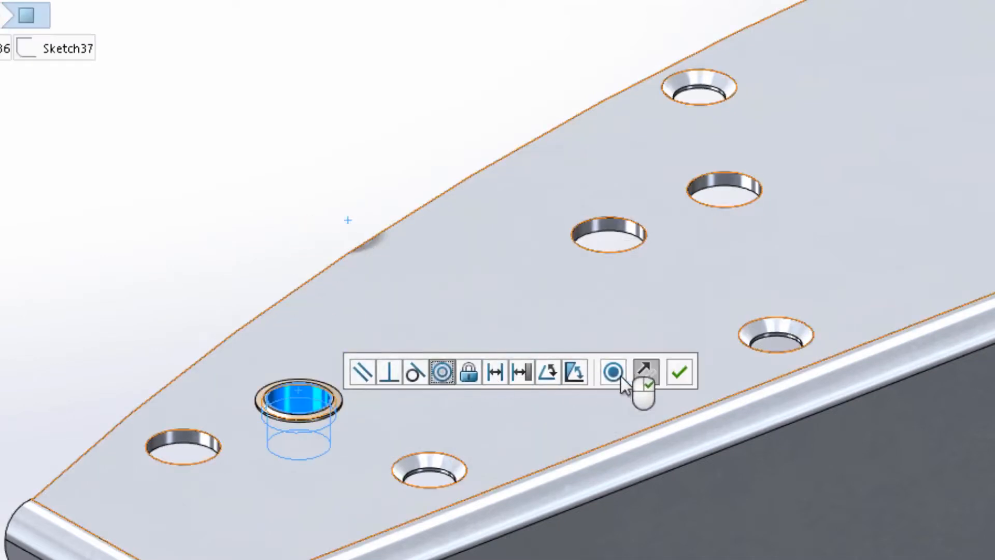
{"action": "left_click", "coordinate": [679, 372]}
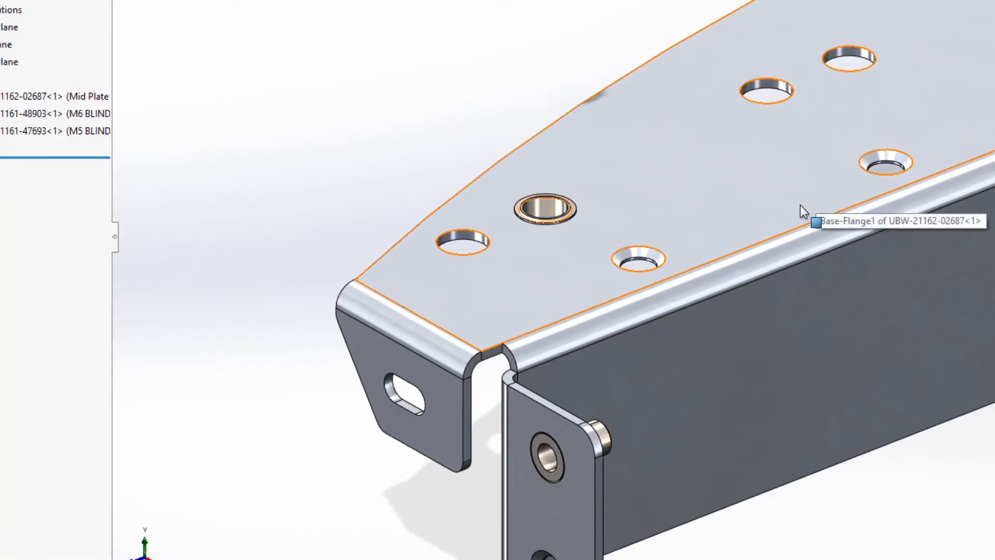
{"action": "left_click_drag", "start_coordinate": [600, 437], "coordinate": [491, 62], "text": "ctrl"}
{"action": "left_click", "coordinate": [511, 56]}
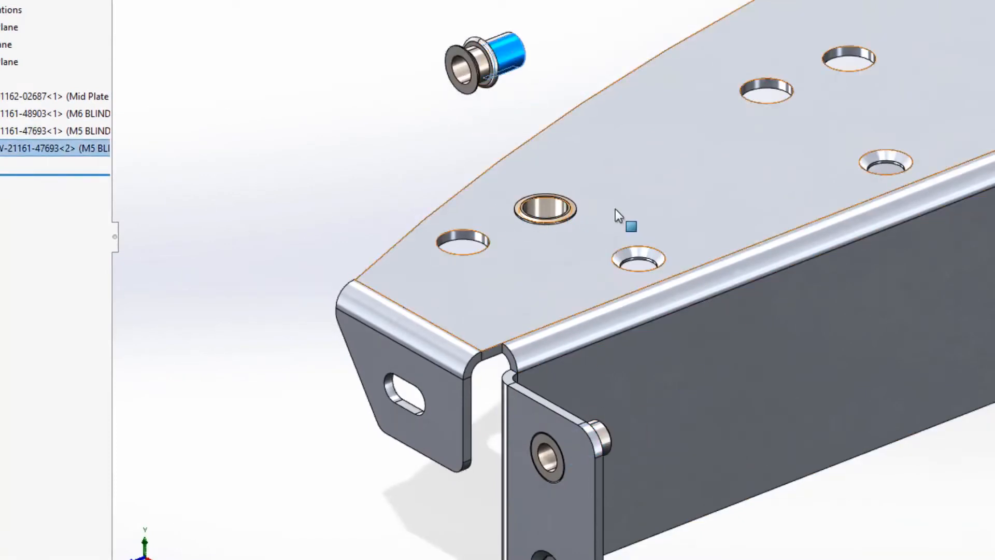
{"action": "left_click", "coordinate": [637, 253], "text": "ctrl"}
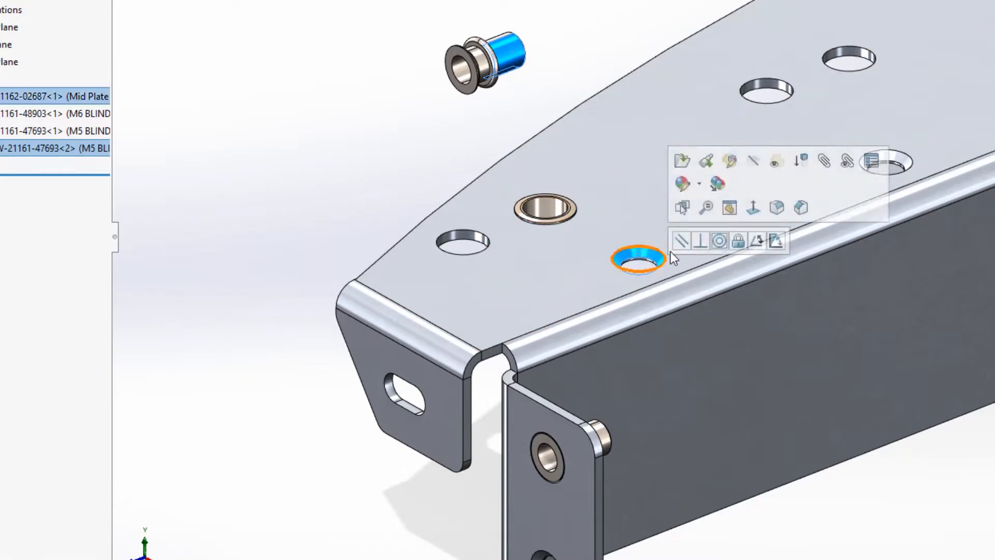
{"action": "left_click", "coordinate": [719, 242]}
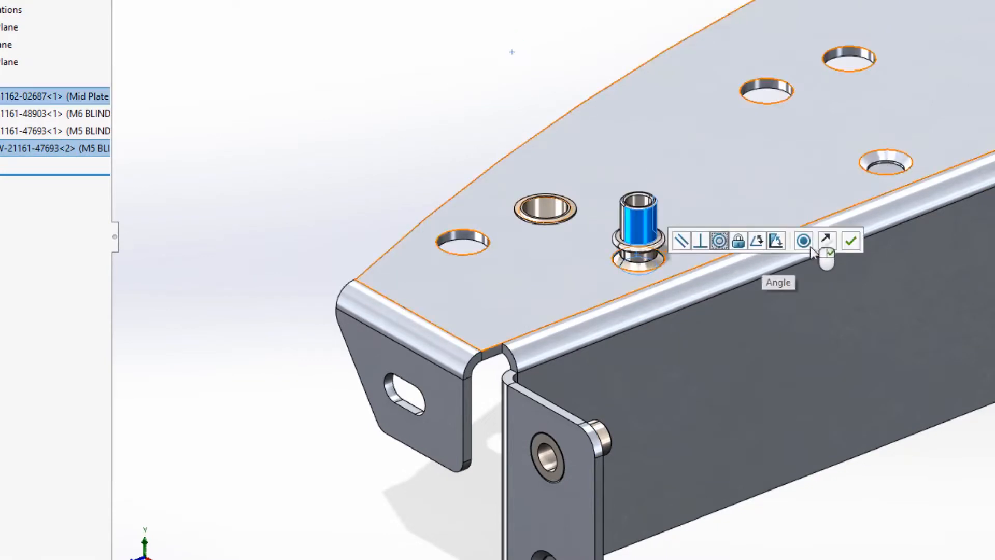
{"action": "left_click", "coordinate": [827, 244]}
{"action": "left_click", "coordinate": [804, 242]}
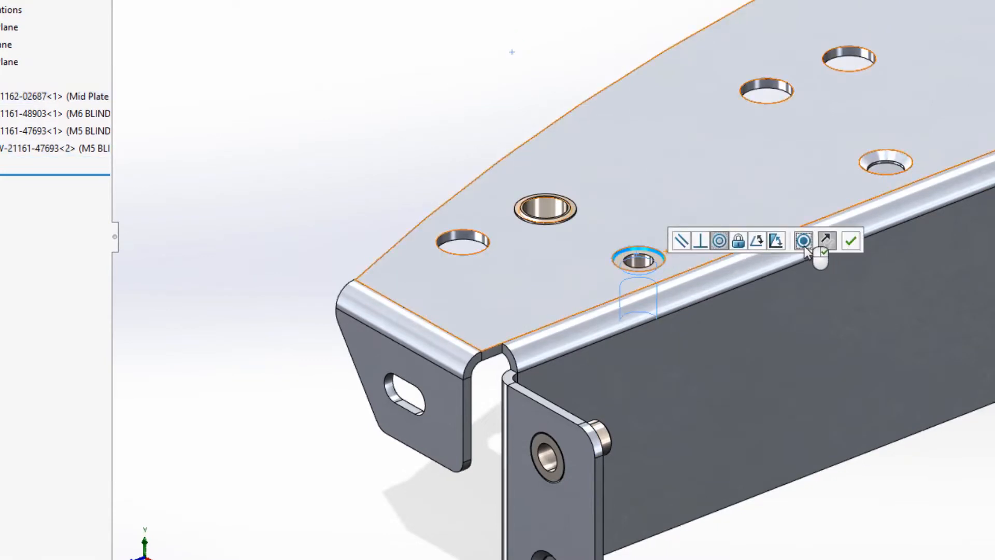
{"action": "right_click", "coordinate": [804, 247]}
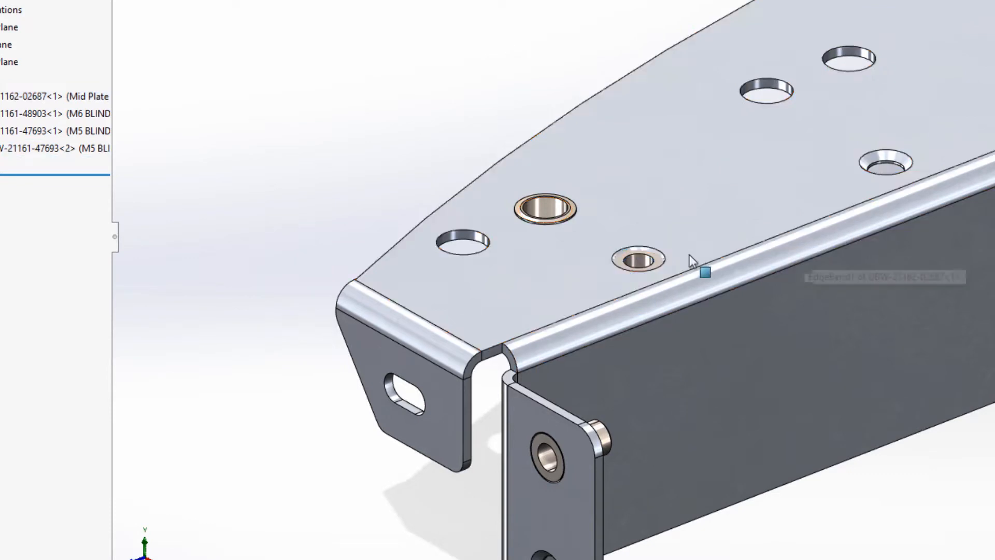
Mate the copied M5 blind nut's flange face coincident with the plate's top face and return to the full plate view.
{"action": "left_click", "coordinate": [659, 263]}
{"action": "left_click", "coordinate": [627, 249]}
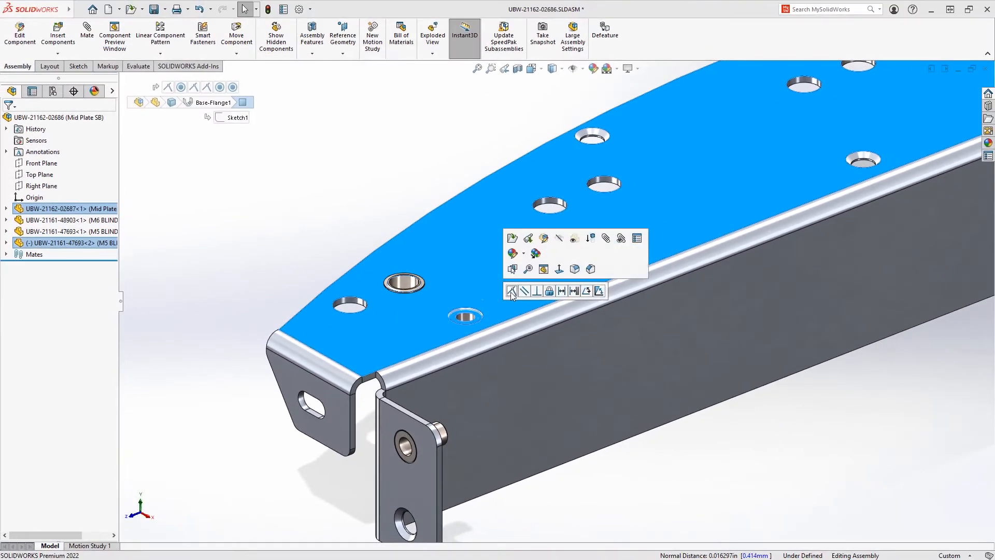
{"action": "left_click", "coordinate": [511, 291]}
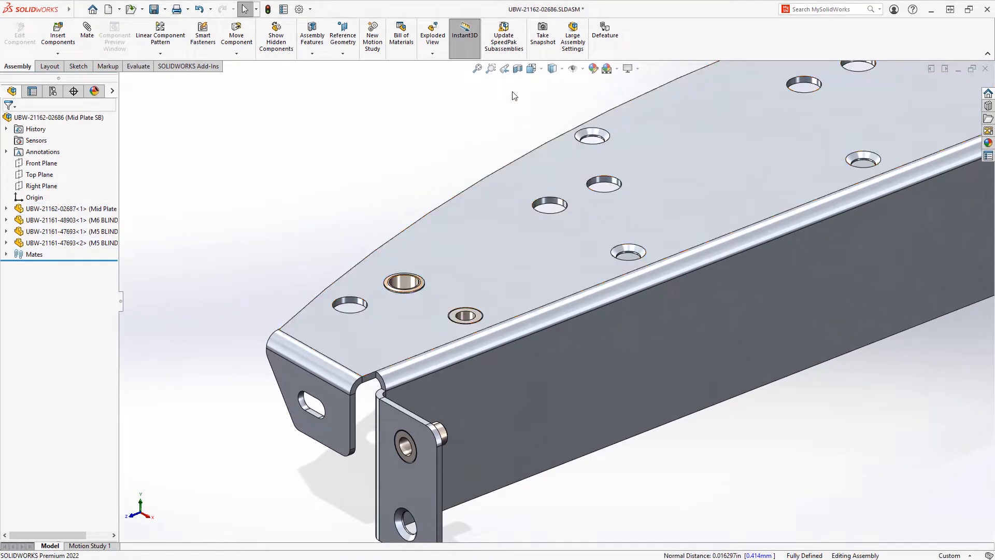
{"action": "left_click", "coordinate": [505, 70]}
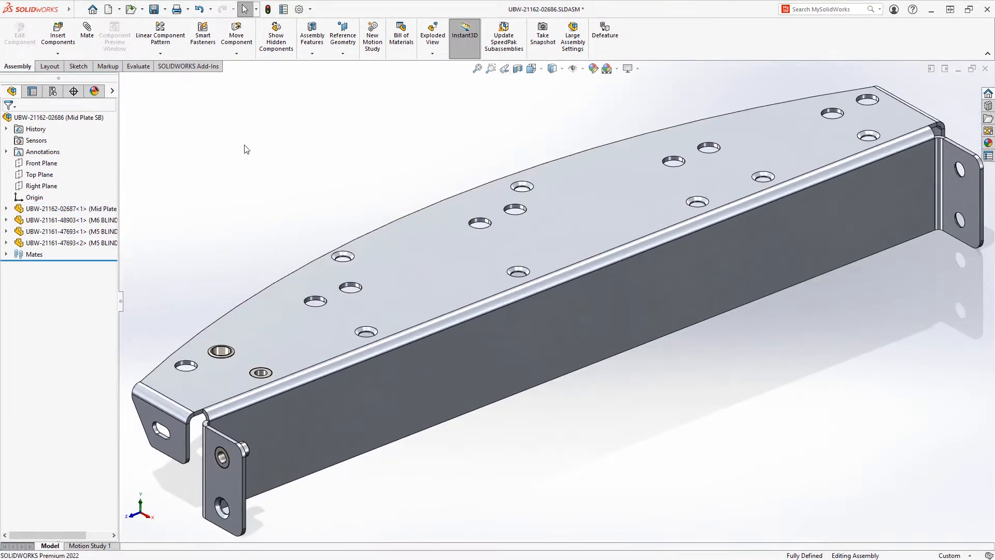
{"action": "key", "text": "s"}
{"action": "left_click", "coordinate": [294, 176]}
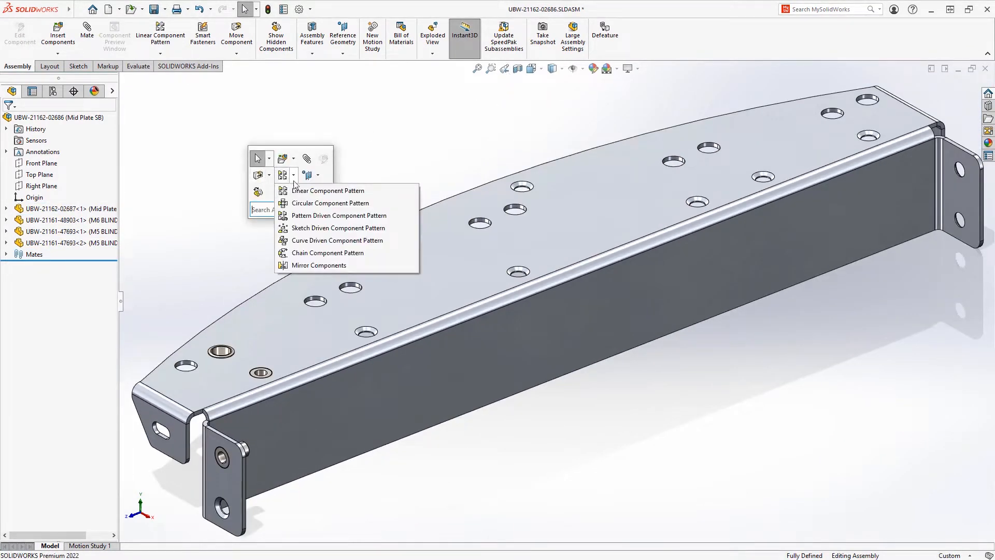
{"action": "left_click", "coordinate": [311, 216]}
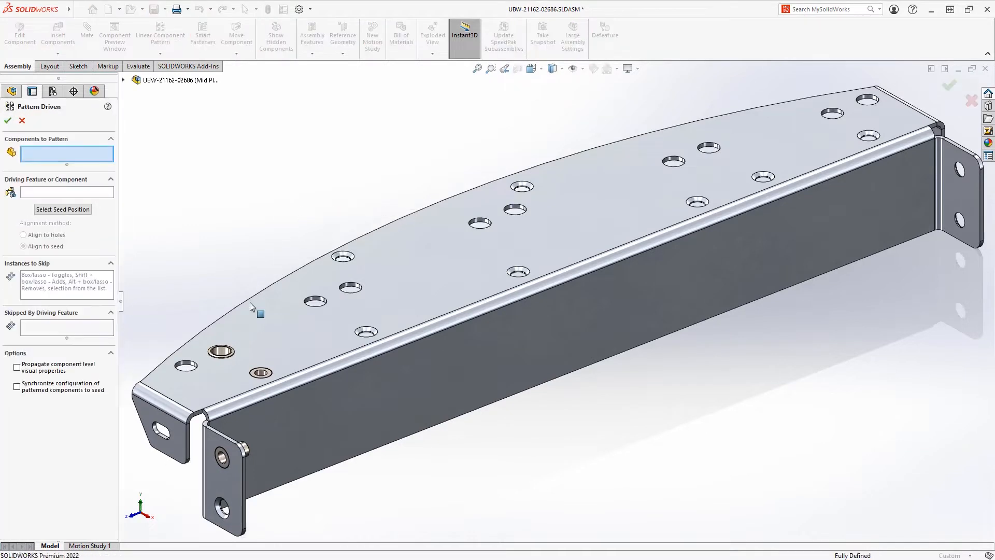
{"action": "left_click", "coordinate": [222, 351]}
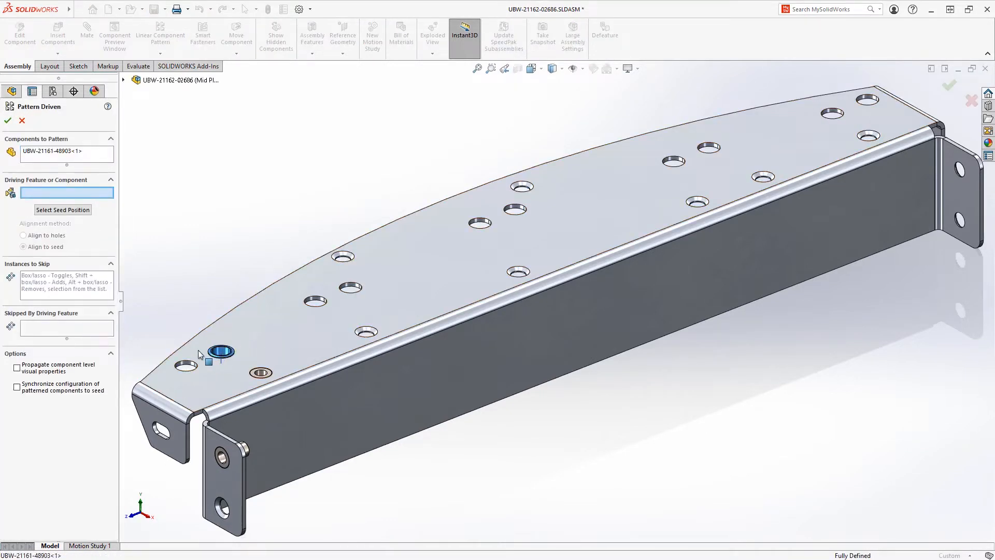
{"action": "left_click", "coordinate": [188, 365]}
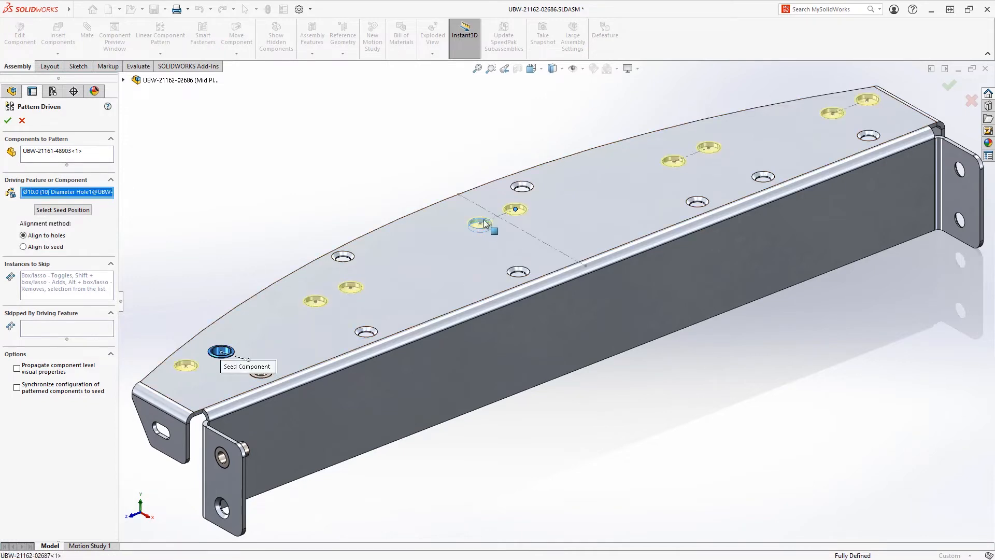
{"action": "key", "text": "Return"}
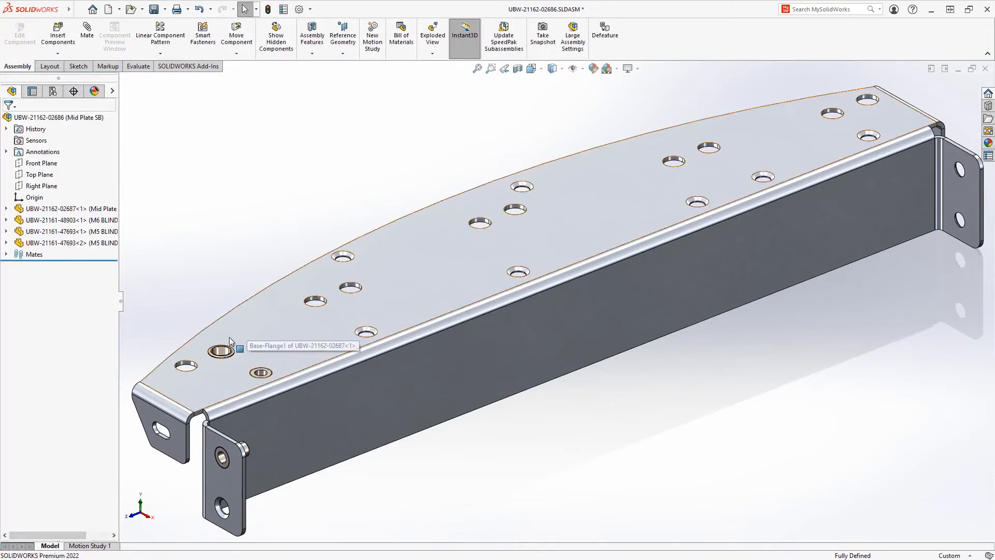
Edit the M6 blind nut's concentric mate to use the Ø10 pattern's seed hole near the plate's mid-length.
{"action": "left_click", "coordinate": [224, 352]}
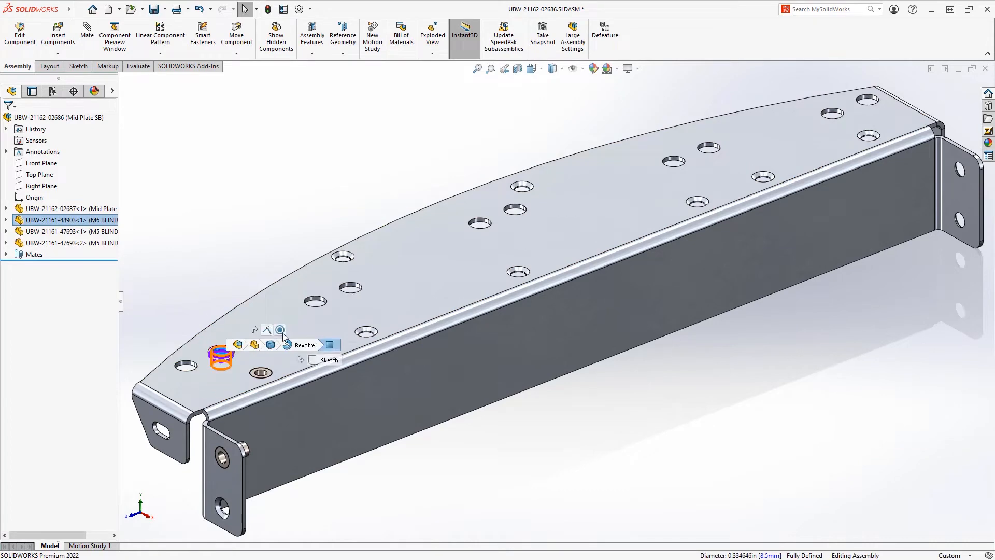
{"action": "left_click", "coordinate": [302, 300], "text": "ctrl"}
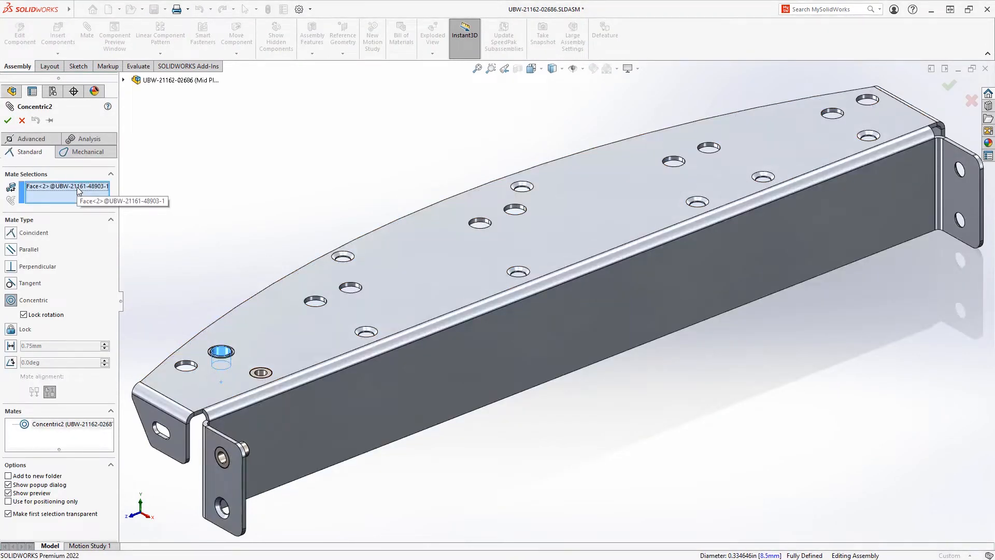
{"action": "left_click", "coordinate": [515, 210]}
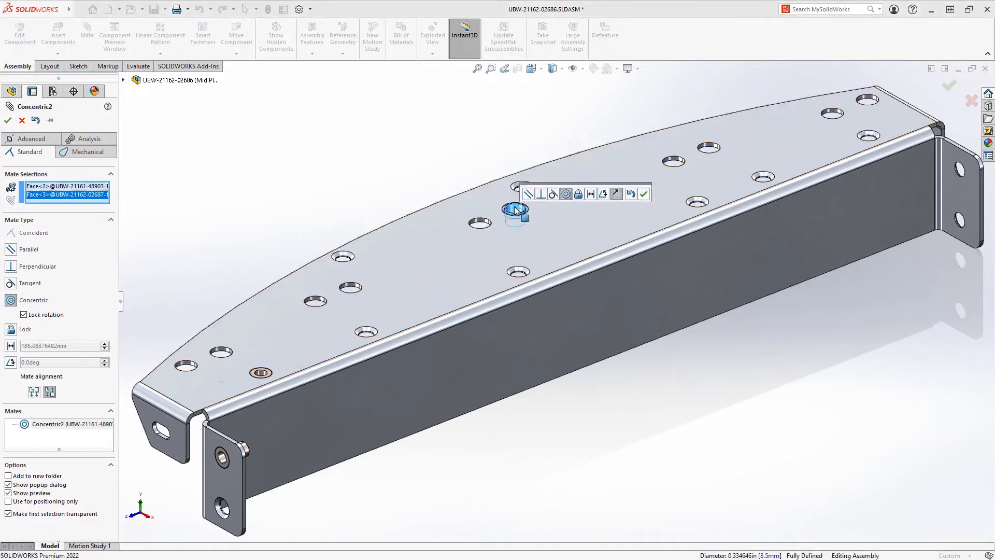
{"action": "key", "text": "Return"}
{"action": "key", "text": "Return"}
Create a pattern driven component pattern of the M6 blind nut, using the plate's Ø10.0 Diameter Hole1 feature aligned to holes.
{"action": "key", "text": "s"}
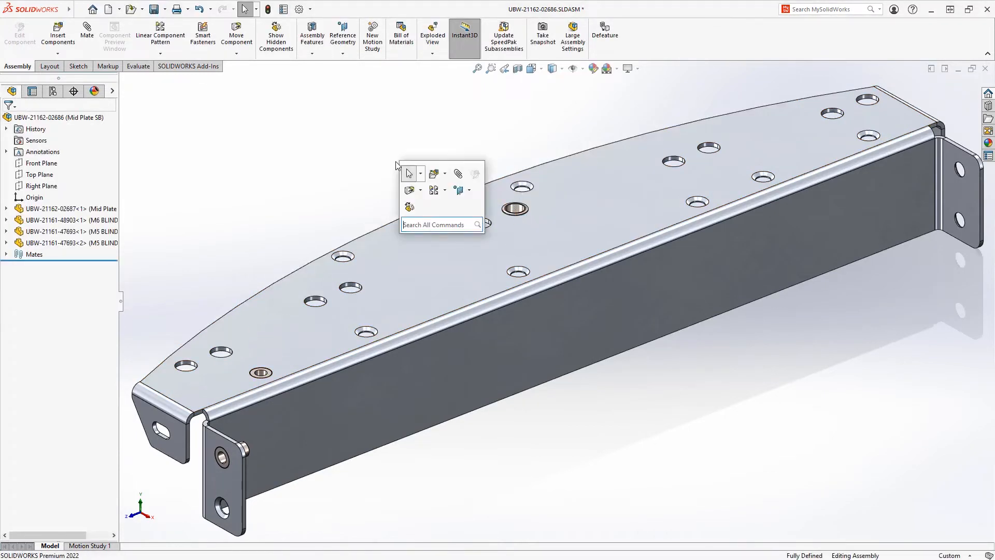
{"action": "left_click", "coordinate": [444, 191]}
{"action": "left_click", "coordinate": [461, 229]}
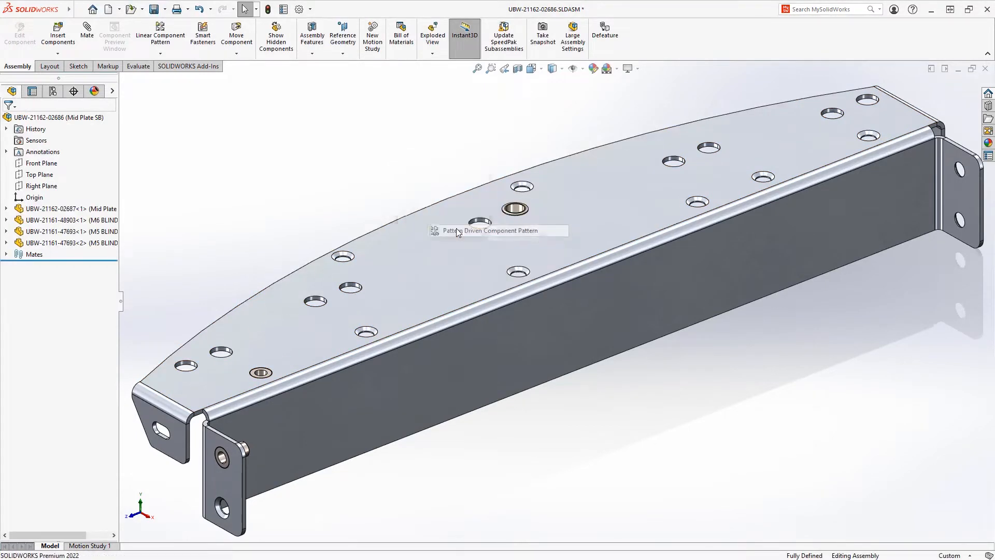
{"action": "left_click", "coordinate": [521, 214]}
{"action": "left_click", "coordinate": [479, 223]}
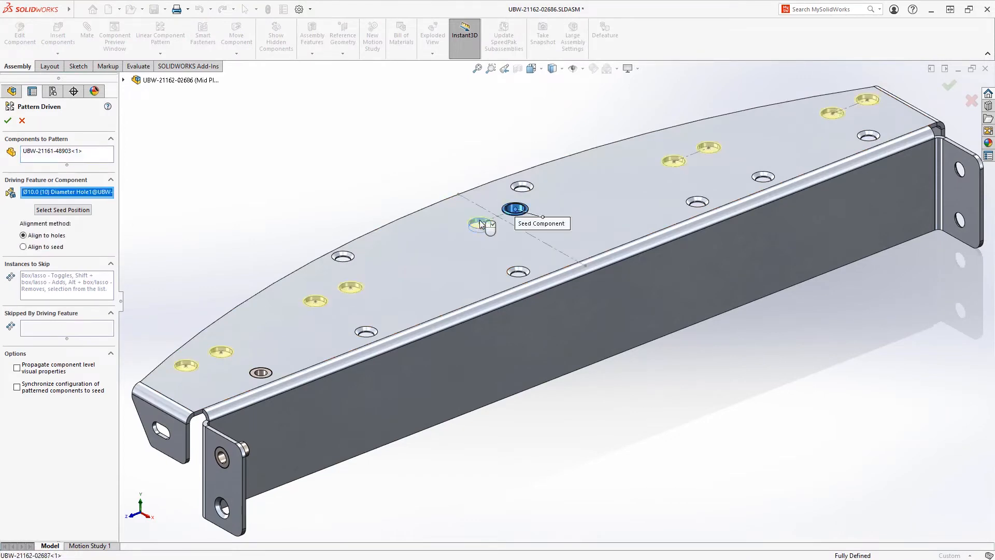
{"action": "right_click", "coordinate": [481, 224]}
{"action": "left_click", "coordinate": [222, 220]}
Pattern the top-face M5 blind nut into the countersunk holes, driven by the plate's Ø7.0 Diameter Hole1 feature.
{"action": "key", "text": "s"}
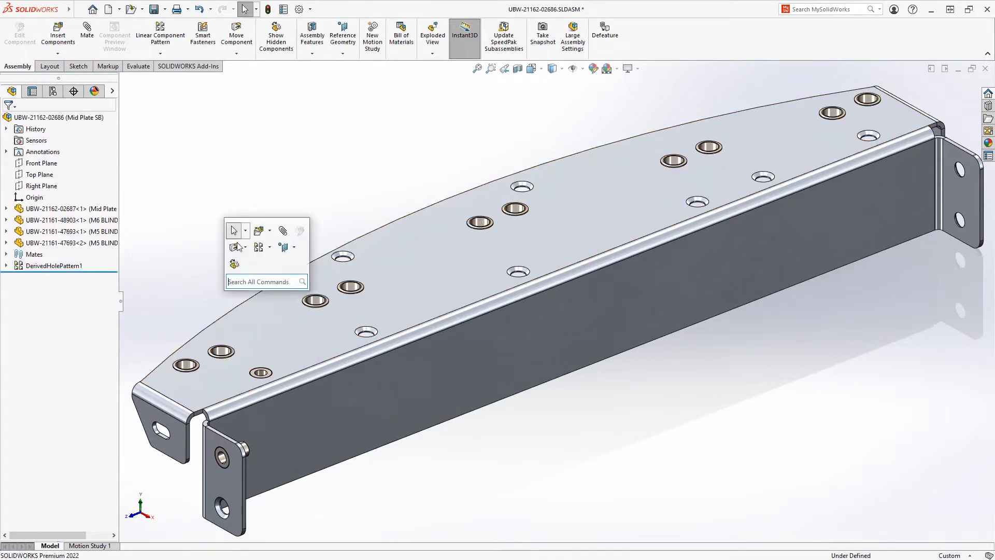
{"action": "left_click", "coordinate": [270, 248]}
{"action": "left_click", "coordinate": [299, 288]}
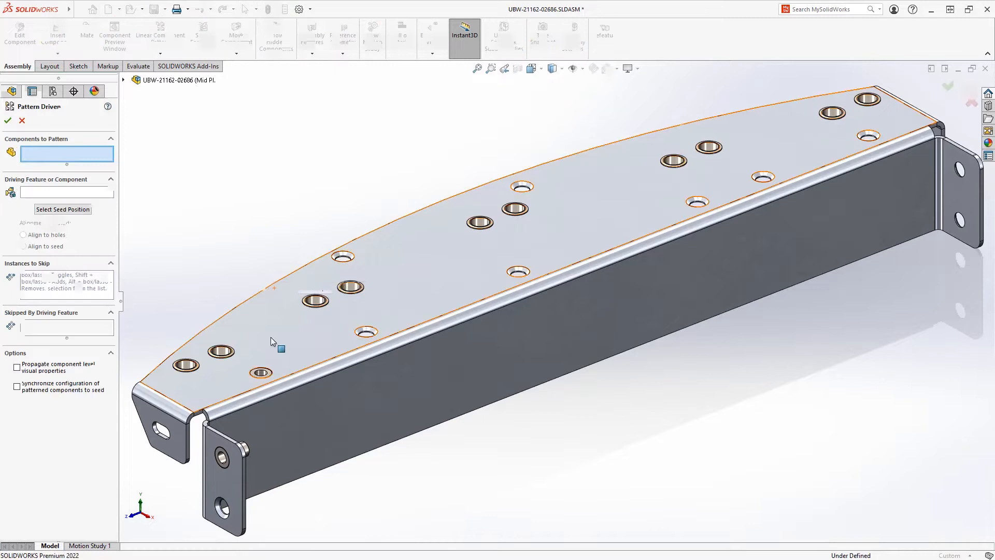
{"action": "left_click", "coordinate": [264, 374]}
{"action": "left_click", "coordinate": [374, 333]}
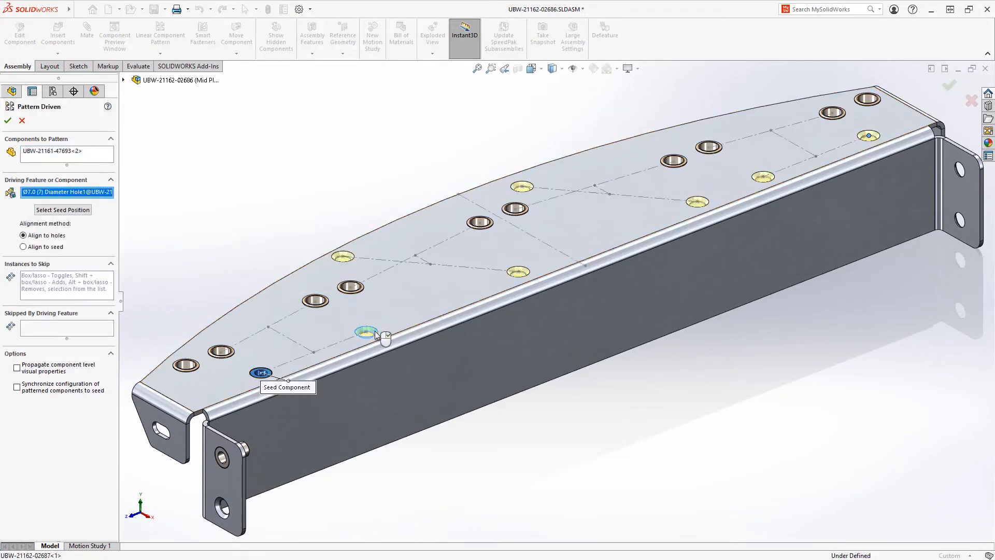
{"action": "right_click", "coordinate": [376, 335]}
Pattern the end-flange M5 blind nut into the remaining flange holes, driven by the plate's Ø7.0 Diameter Hole2 feature.
{"action": "key", "text": "s"}
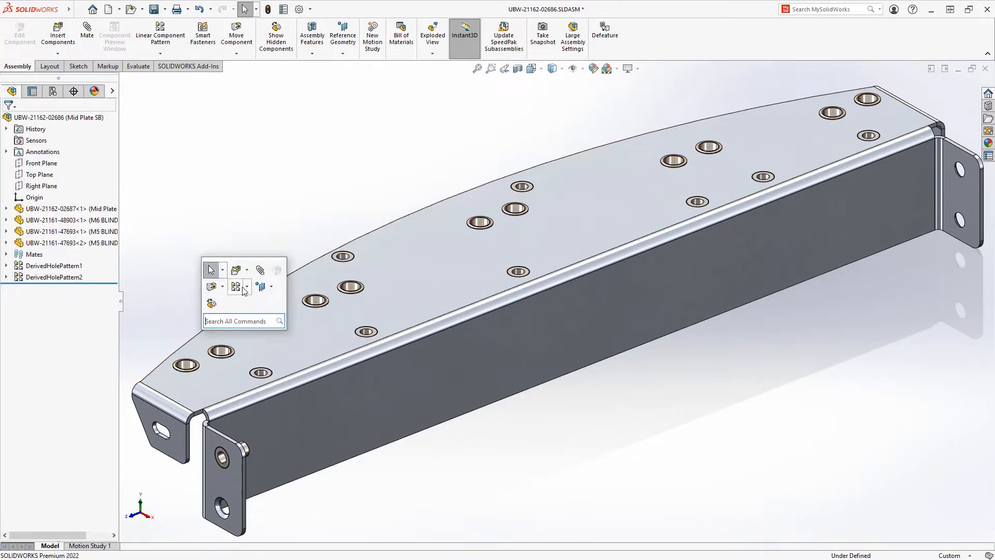
{"action": "left_click", "coordinate": [248, 289]}
{"action": "left_click", "coordinate": [277, 329]}
{"action": "left_click", "coordinate": [227, 458]}
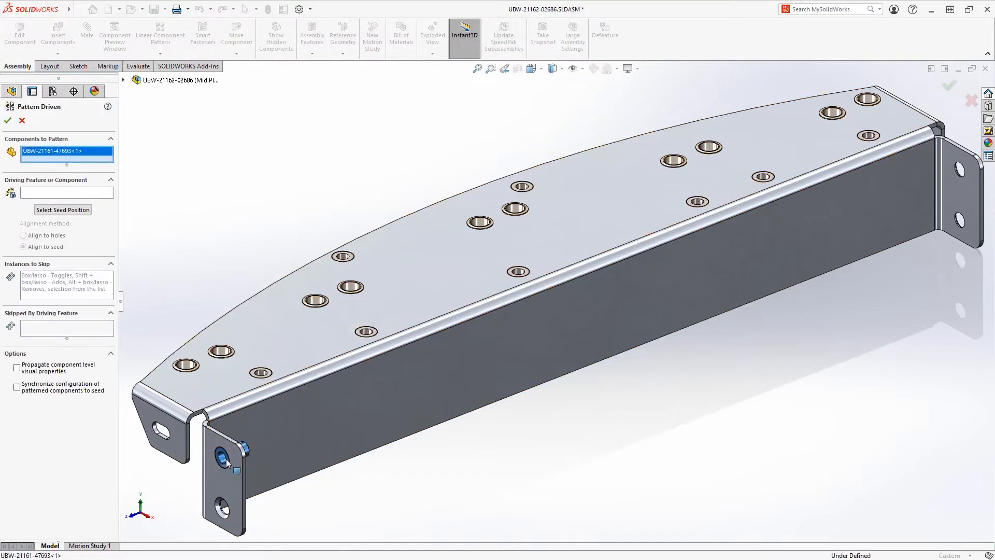
{"action": "left_click", "coordinate": [219, 508]}
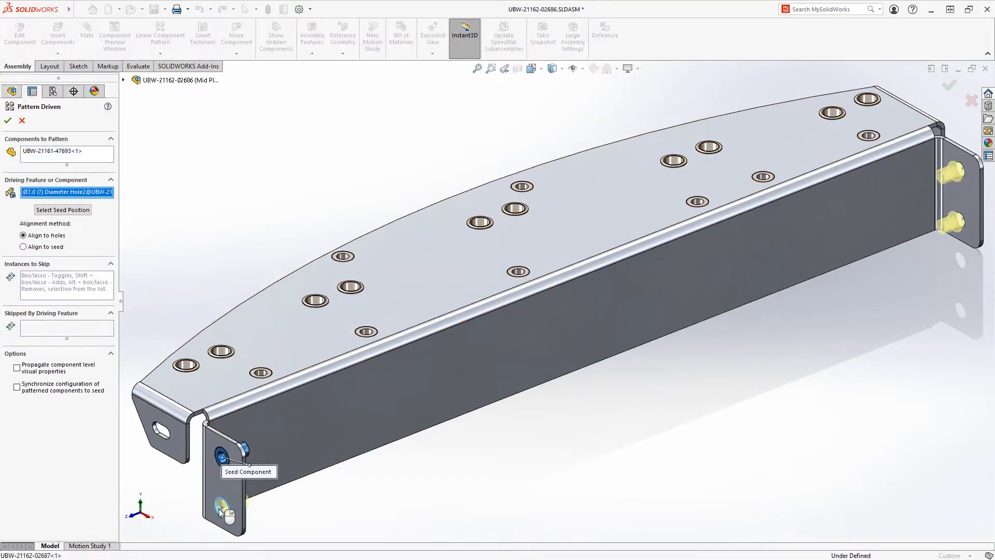
{"action": "right_click", "coordinate": [219, 508]}
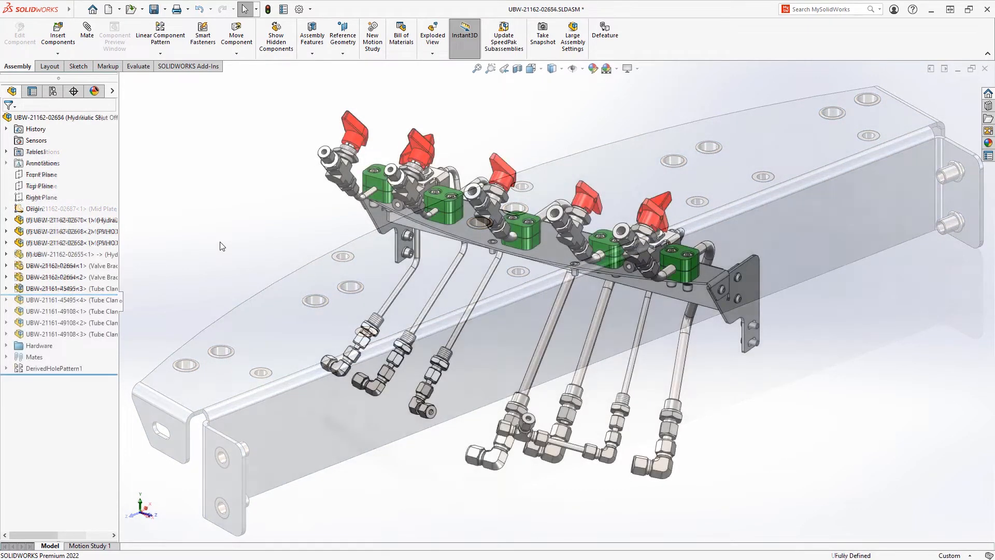
{"action": "left_click", "coordinate": [53, 92]}
{"action": "right_click", "coordinate": [56, 124]}
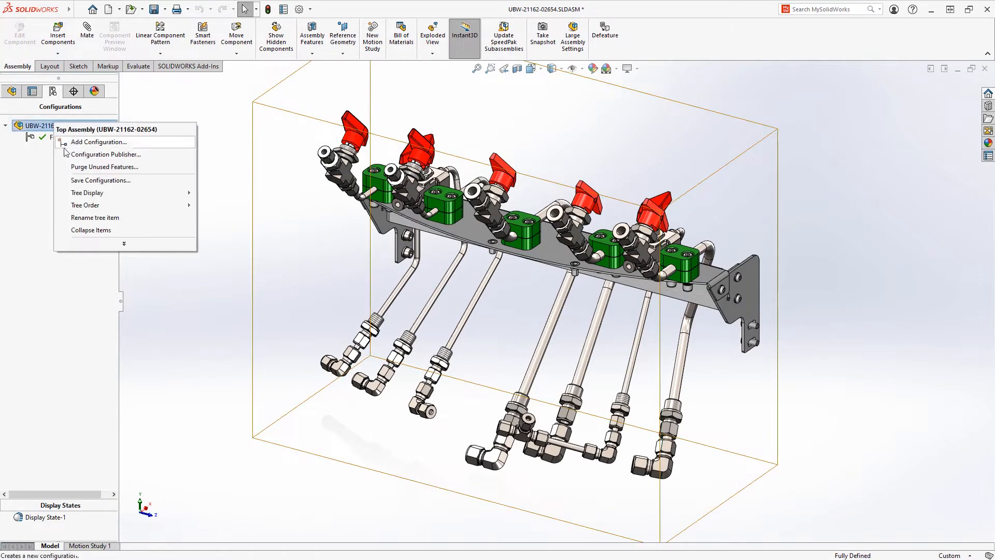
{"action": "left_click", "coordinate": [65, 140]}
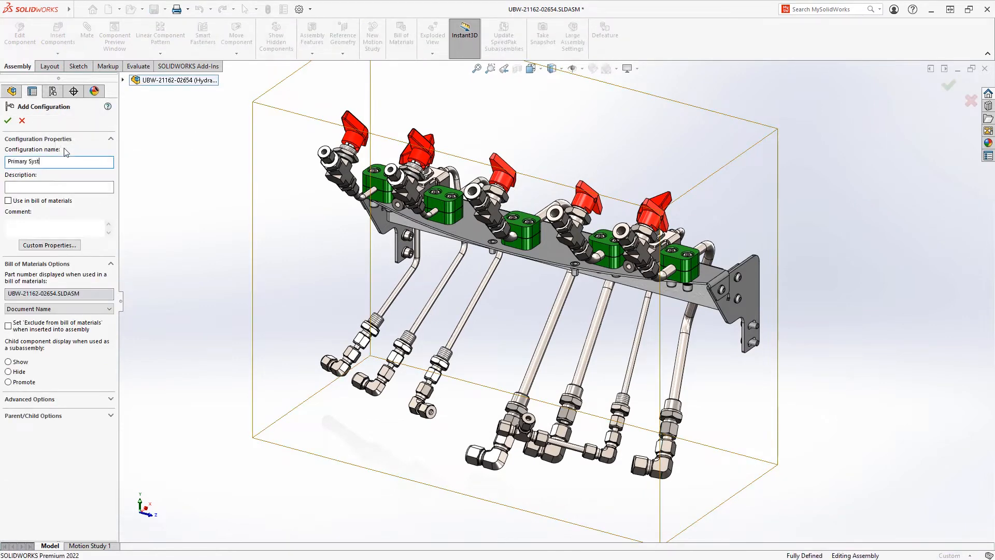
{"action": "type", "text": "Primary System"}
{"action": "key", "text": "Return"}
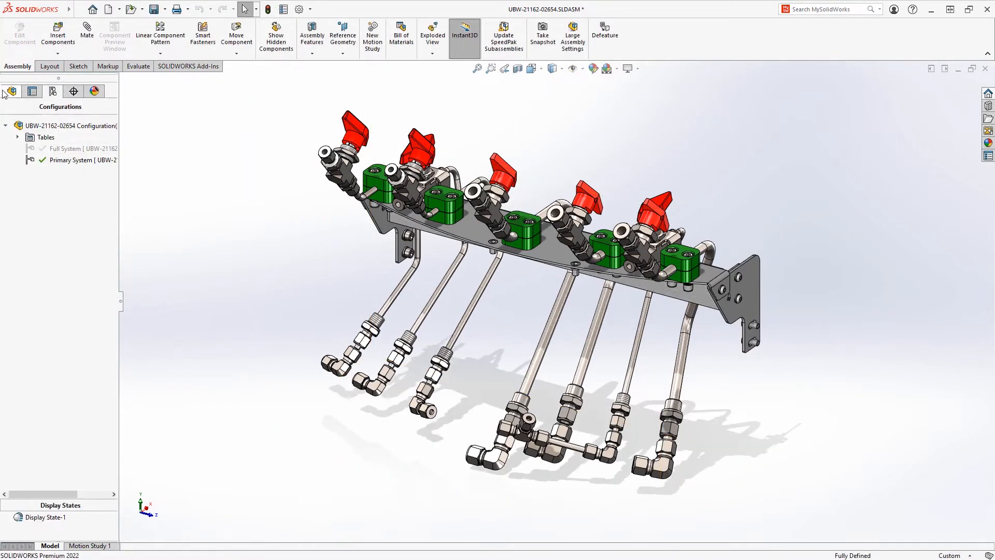
{"action": "left_click", "coordinate": [5, 92]}
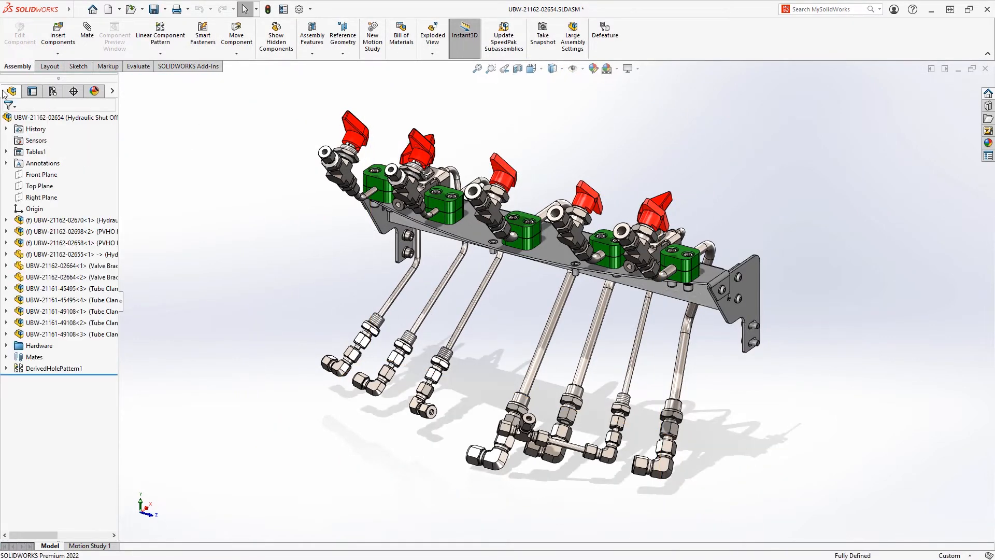
{"action": "left_click", "coordinate": [67, 242]}
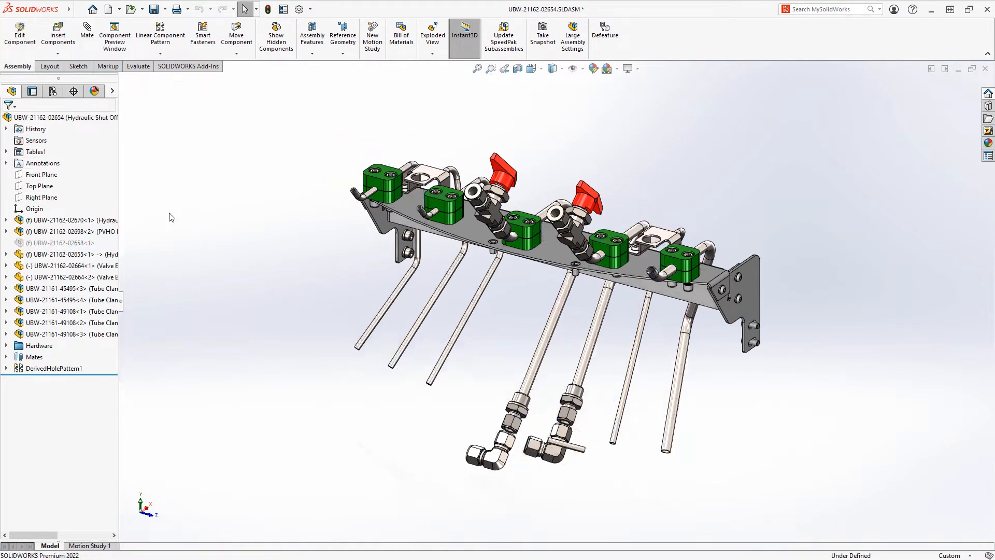
{"action": "left_click", "coordinate": [72, 254]}
{"action": "left_click", "coordinate": [165, 206]}
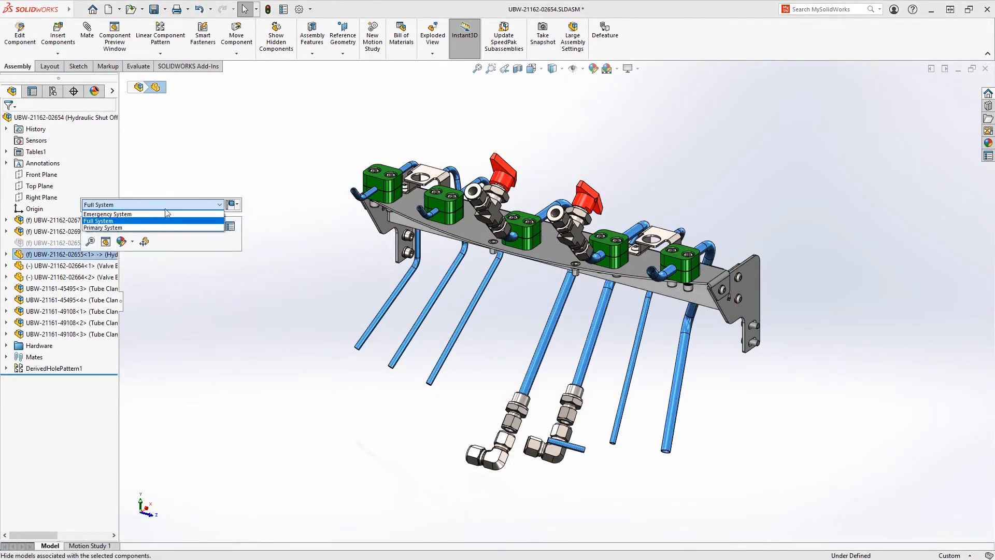
{"action": "left_click", "coordinate": [153, 225]}
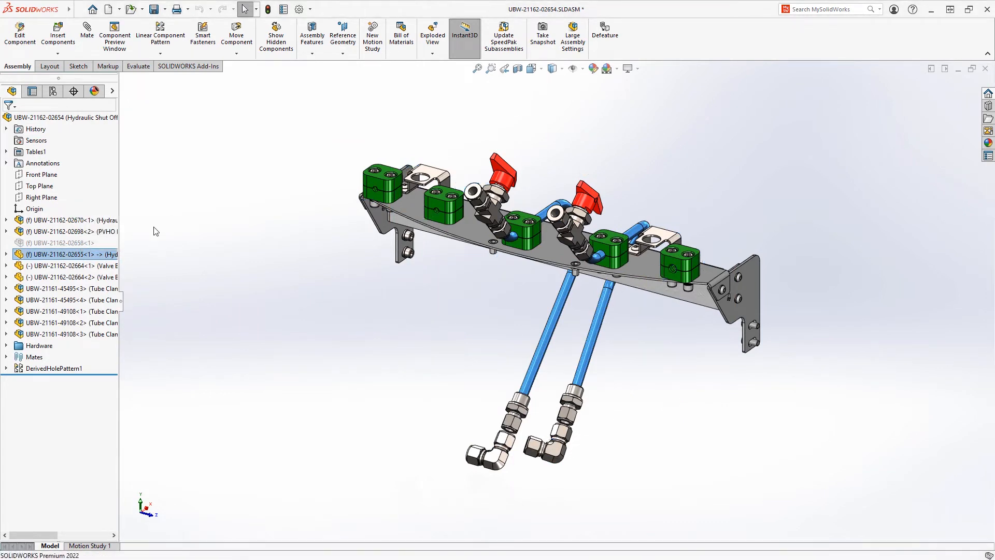
{"action": "left_click", "coordinate": [73, 266]}
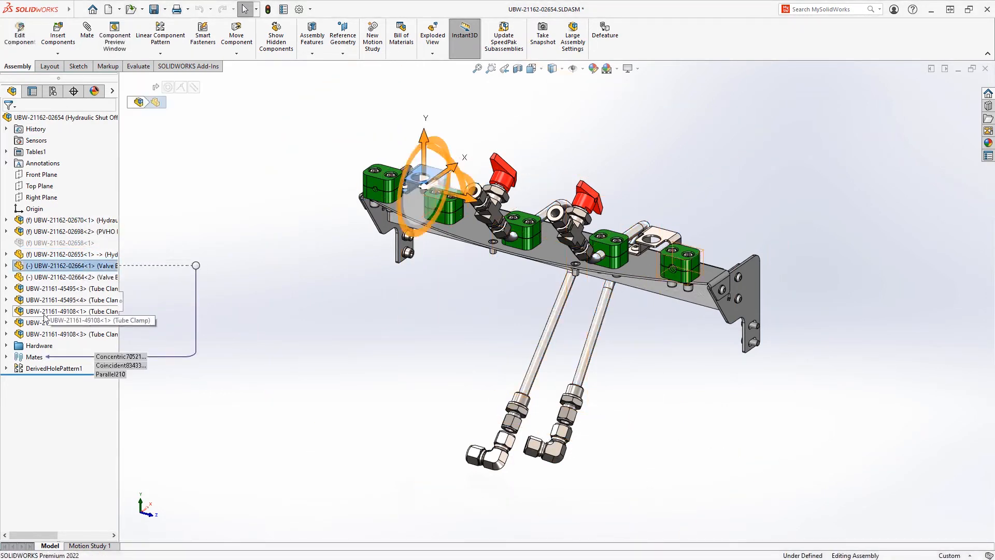
{"action": "left_click", "coordinate": [73, 311], "text": "shift"}
{"action": "left_click", "coordinate": [136, 290]}
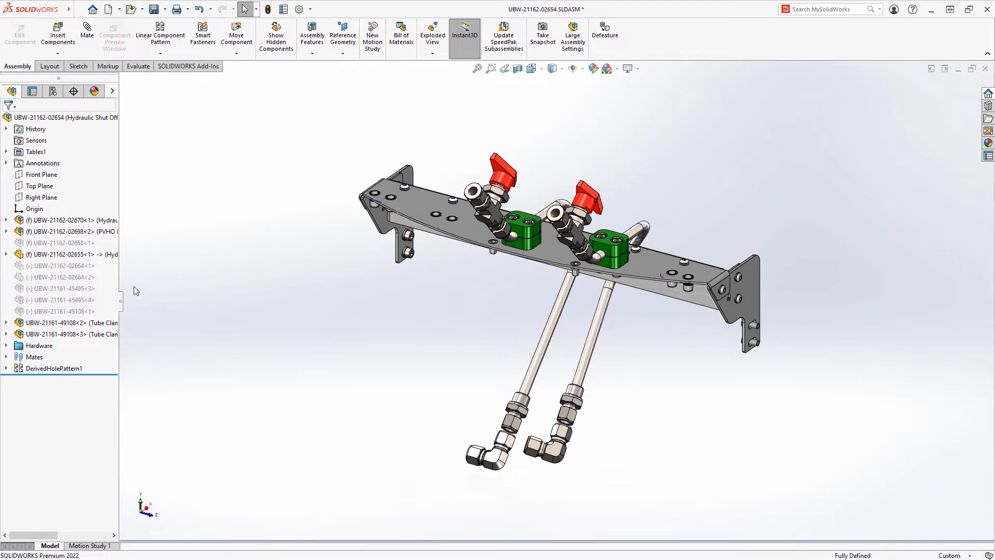
{"action": "double_click", "coordinate": [31, 346]}
{"action": "left_click", "coordinate": [29, 356]}
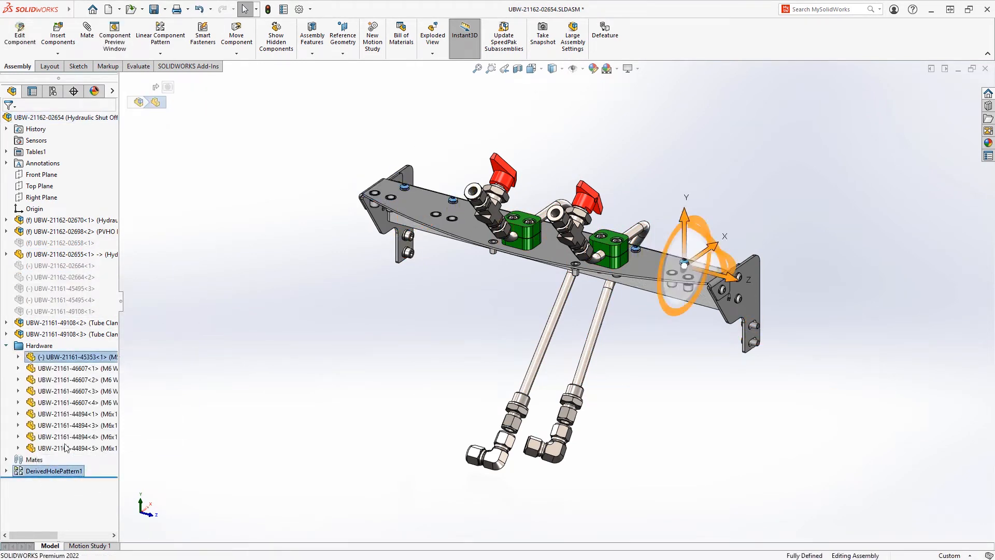
{"action": "left_click", "coordinate": [47, 441]}
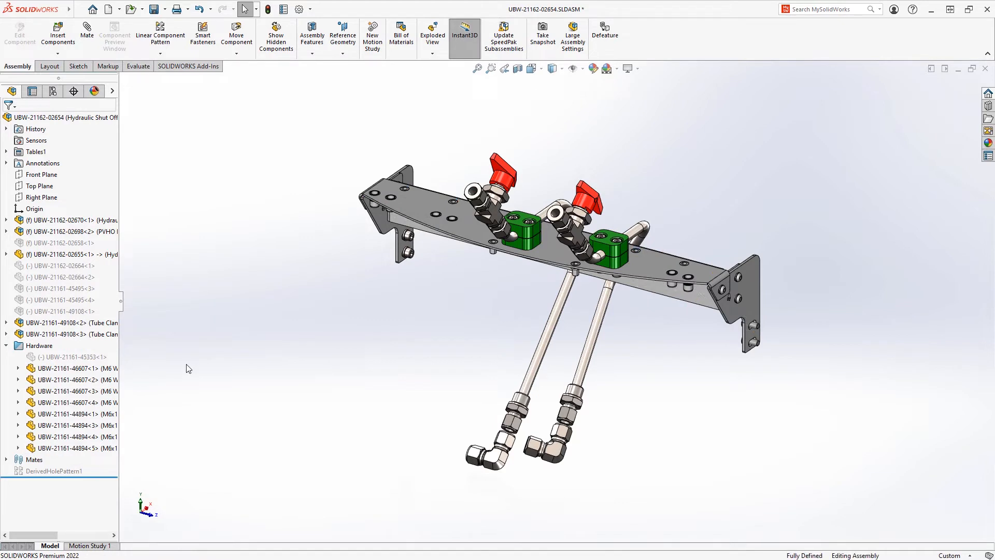
Add an Emergency System configuration in the assembly's configuration table and make it the active configuration.
{"action": "left_click", "coordinate": [53, 92]}
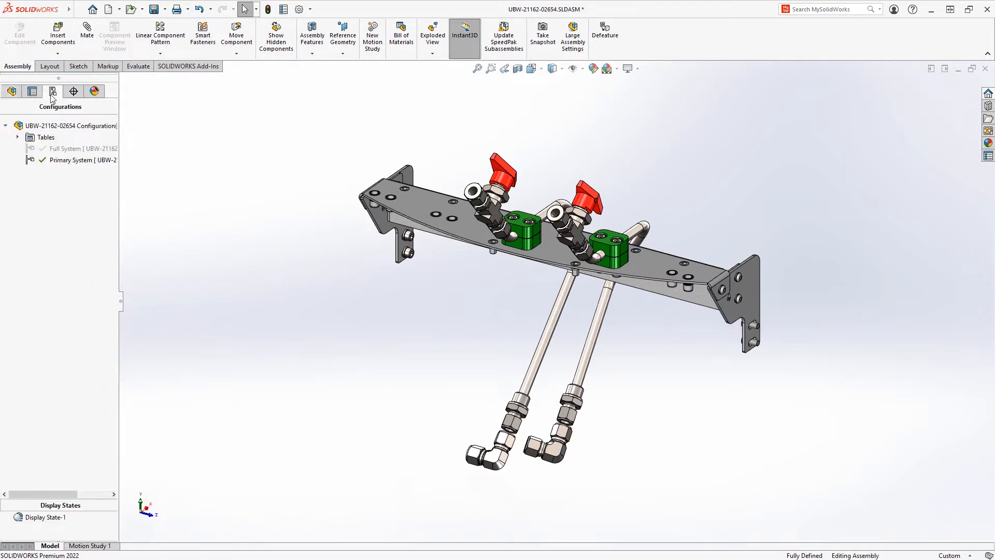
{"action": "left_click", "coordinate": [18, 138]}
{"action": "right_click", "coordinate": [69, 151]}
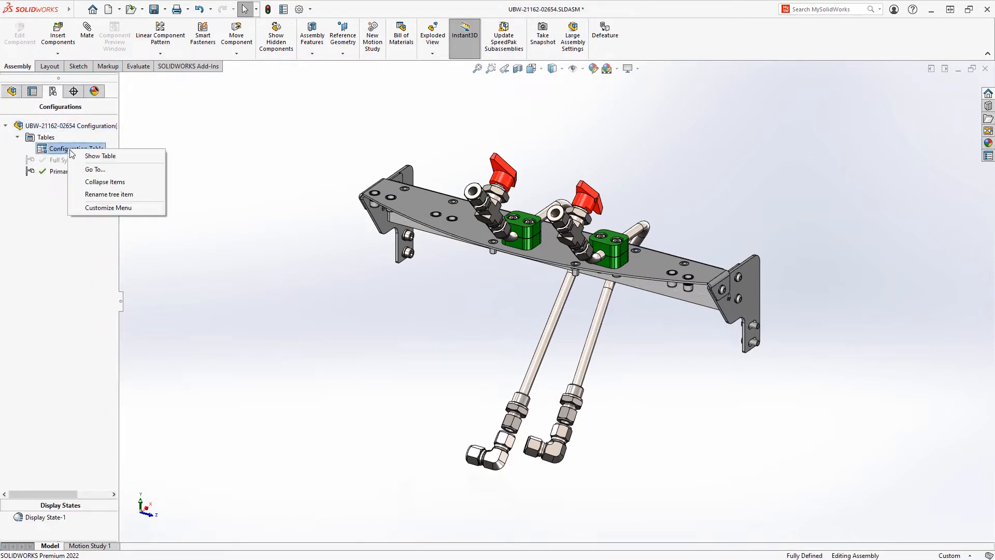
{"action": "left_click", "coordinate": [85, 155]}
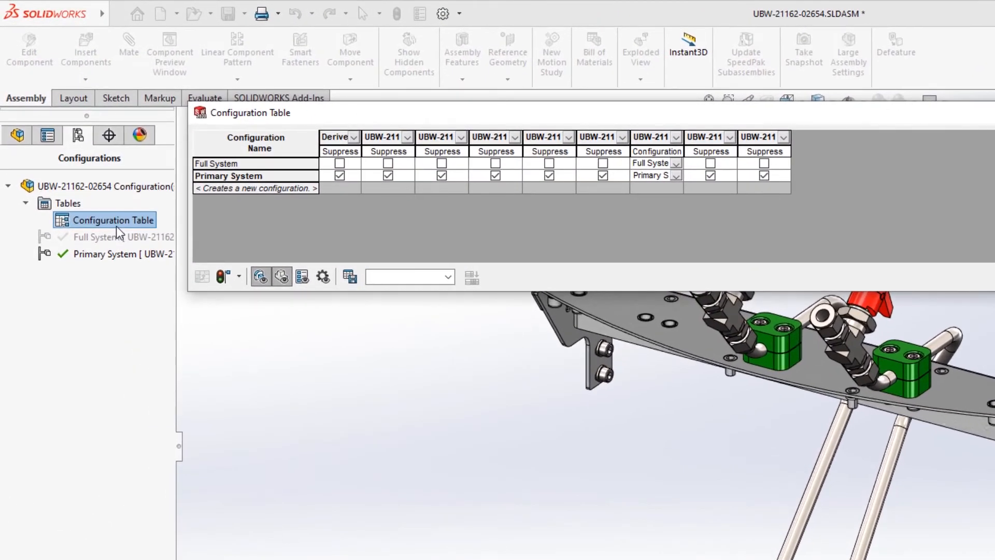
{"action": "left_click", "coordinate": [249, 188]}
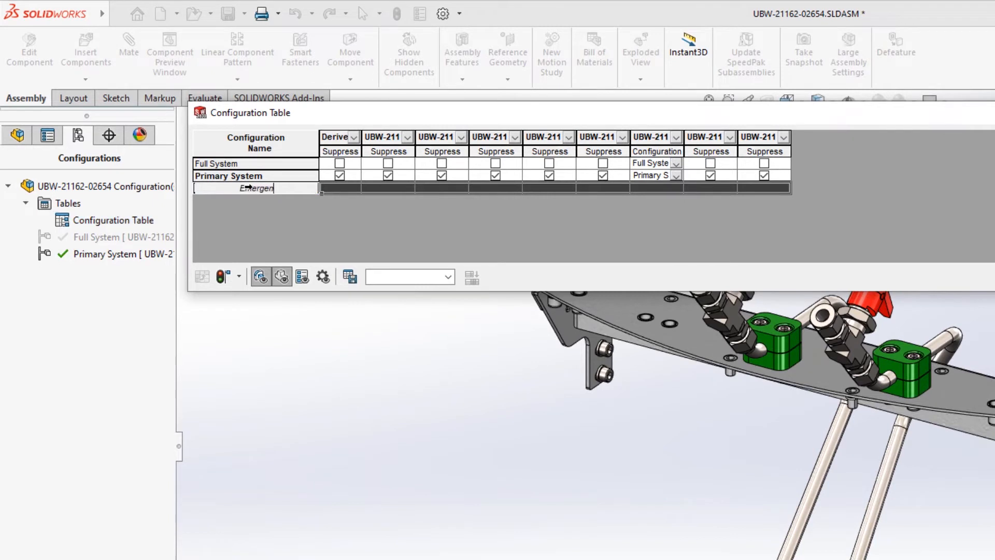
{"action": "key", "text": "Return"}
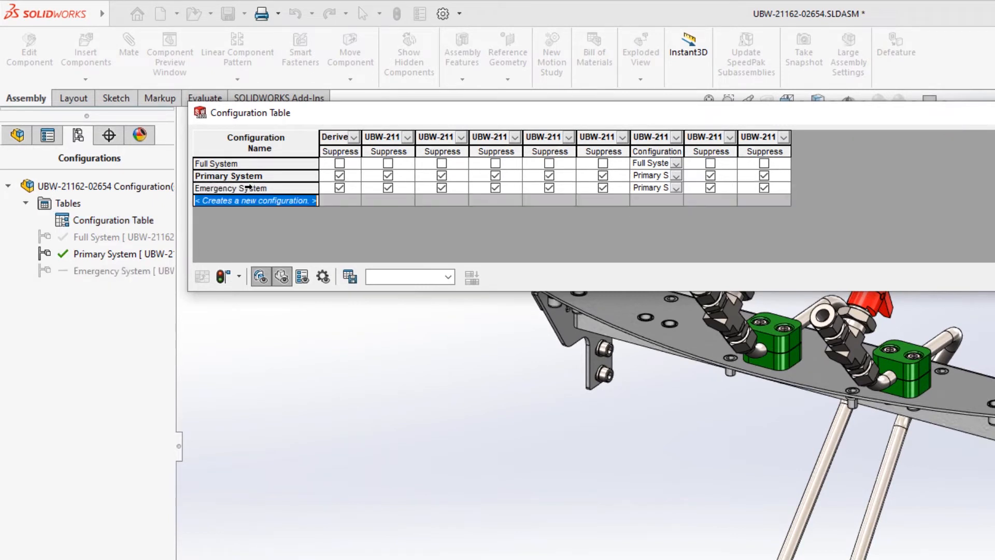
{"action": "left_click", "coordinate": [249, 188]}
{"action": "right_click", "coordinate": [249, 187]}
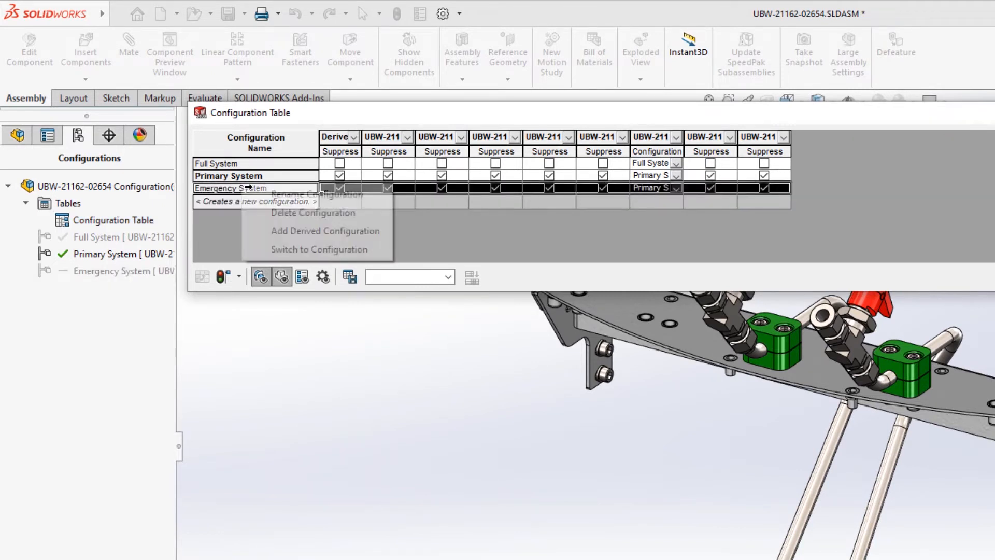
{"action": "left_click", "coordinate": [290, 248]}
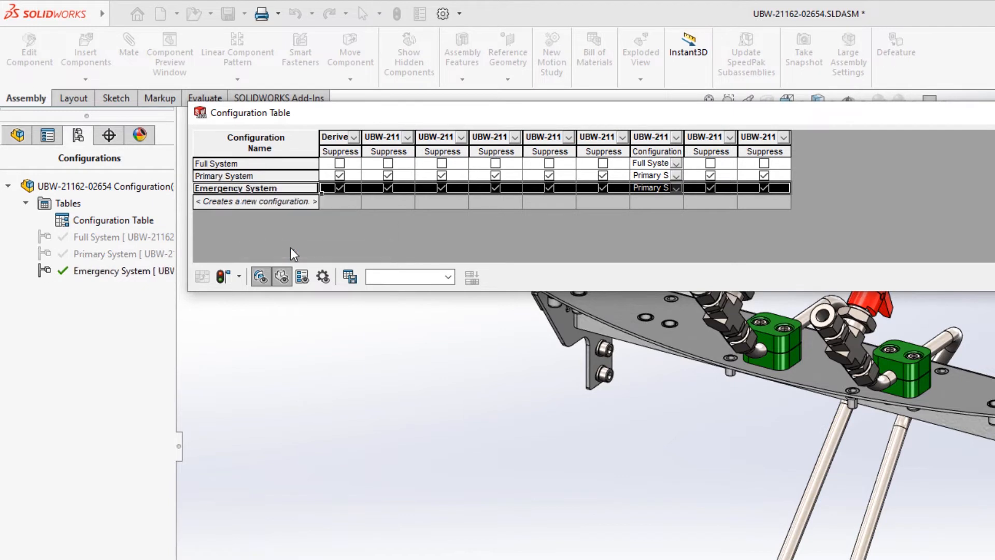
{"action": "left_click", "coordinate": [339, 187]}
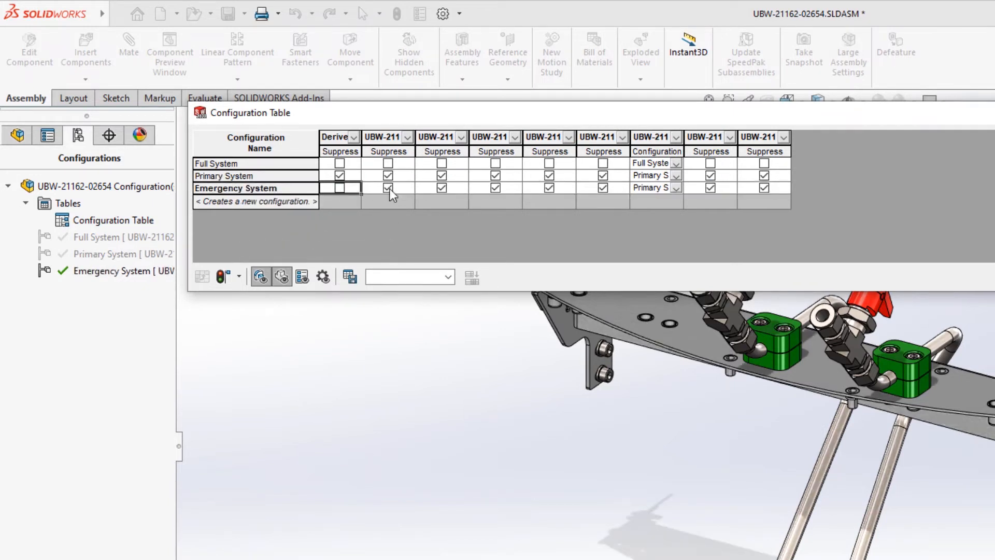
{"action": "left_click", "coordinate": [388, 188]}
{"action": "left_click", "coordinate": [442, 187]}
{"action": "left_click", "coordinate": [495, 188]}
{"action": "left_click", "coordinate": [549, 188]}
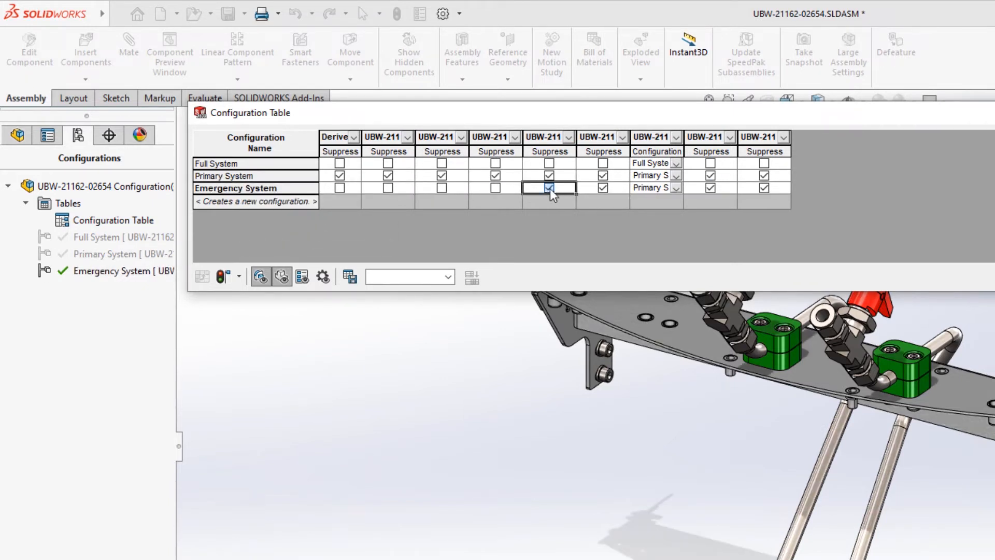
{"action": "left_click", "coordinate": [601, 188]}
{"action": "left_click", "coordinate": [675, 187]}
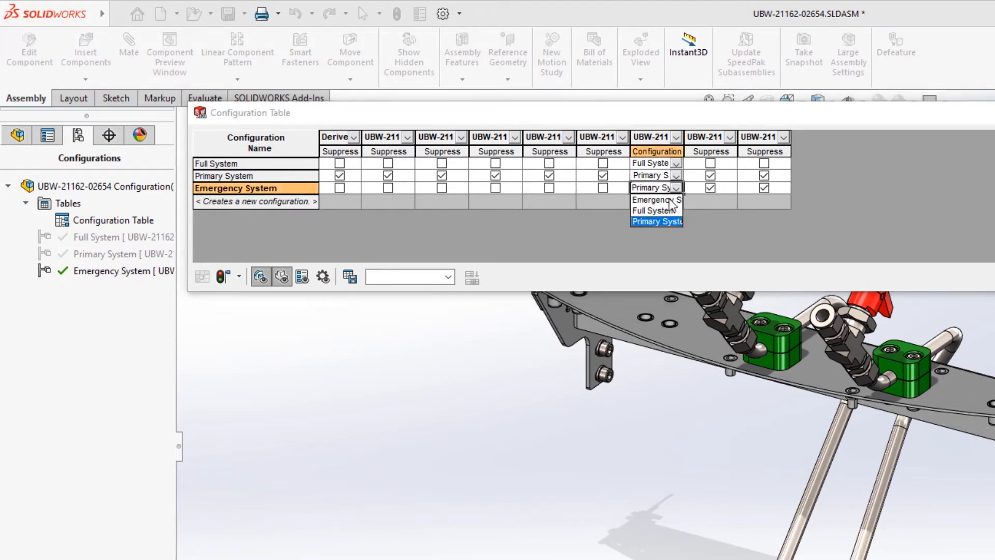
{"action": "left_click", "coordinate": [653, 198]}
{"action": "left_click", "coordinate": [709, 189]}
{"action": "left_click", "coordinate": [728, 178]}
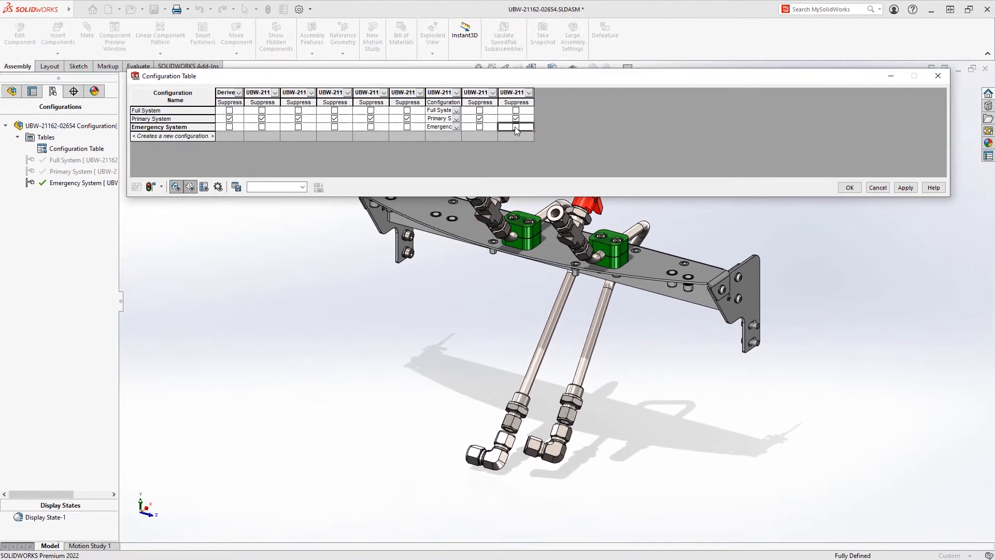
{"action": "left_click", "coordinate": [906, 188]}
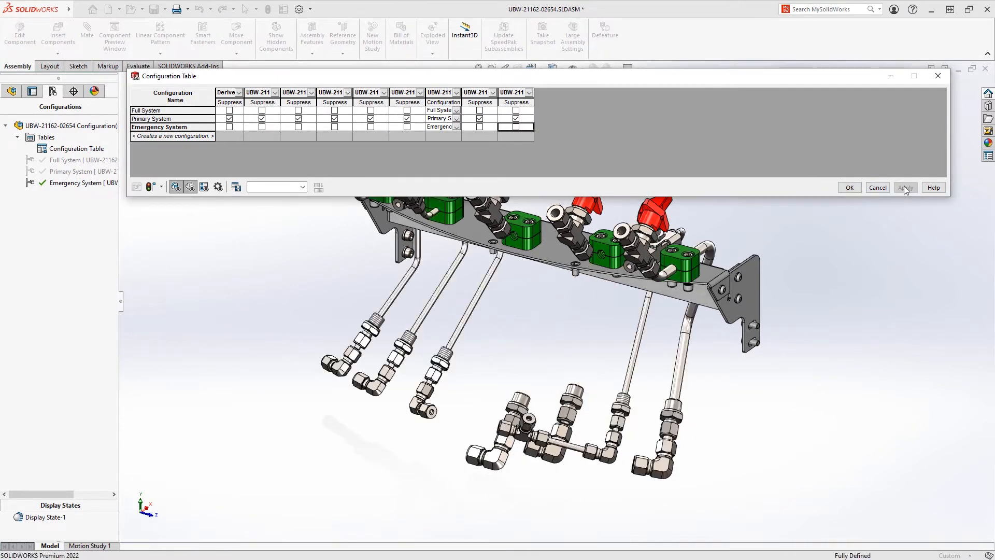
{"action": "left_click", "coordinate": [850, 187]}
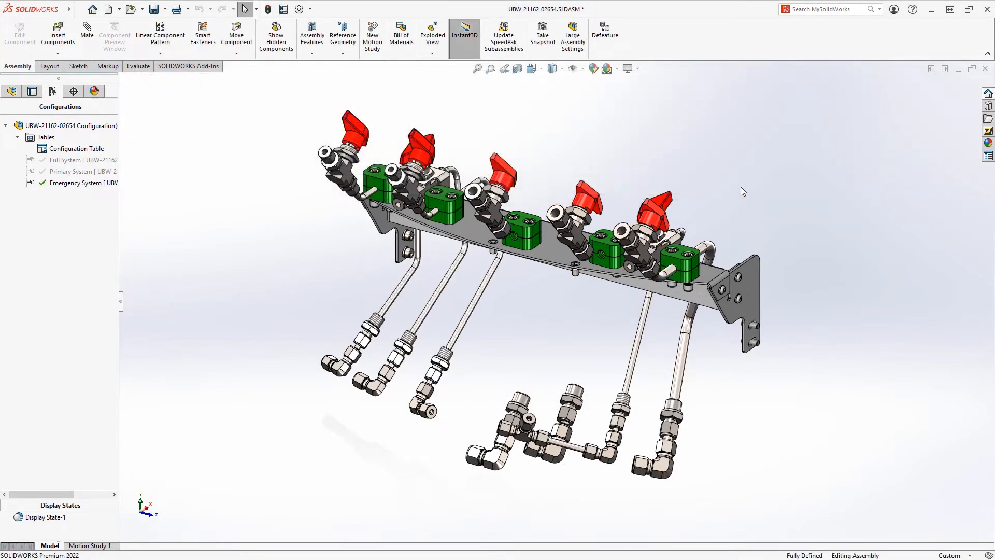
Suppress the PVHO Penetrations Hydraulic subassembly that holds the two middle shut-off valves and their lower fittings.
{"action": "left_click", "coordinate": [519, 216]}
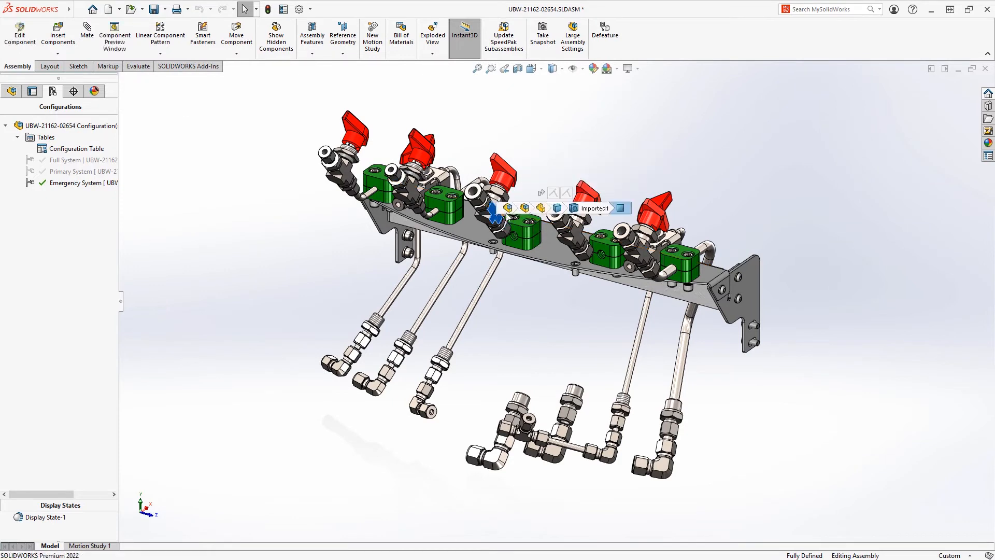
{"action": "left_click", "coordinate": [525, 208]}
{"action": "left_click", "coordinate": [641, 165]}
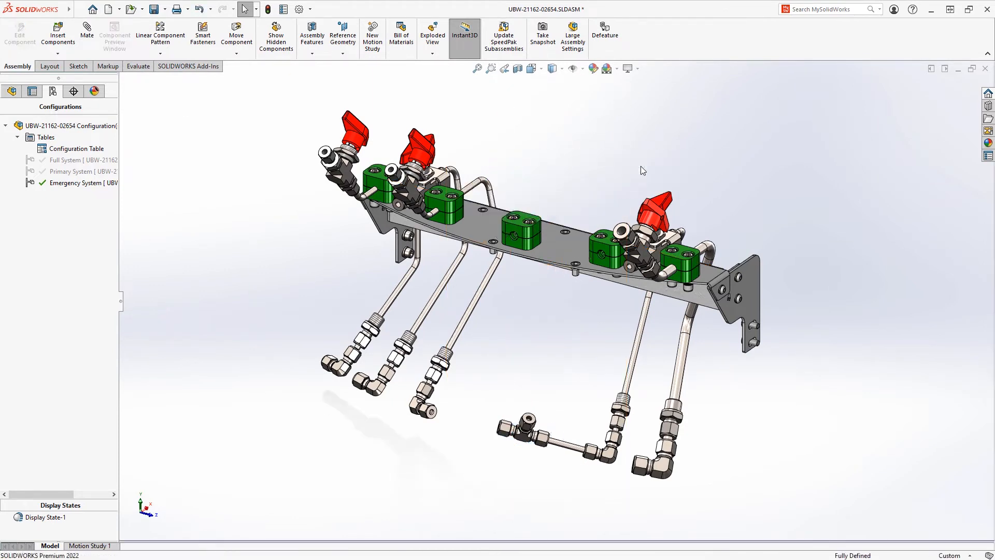
Suppress the two empty green tube clamps in the middle of the bracket plate.
{"action": "left_click", "coordinate": [513, 231]}
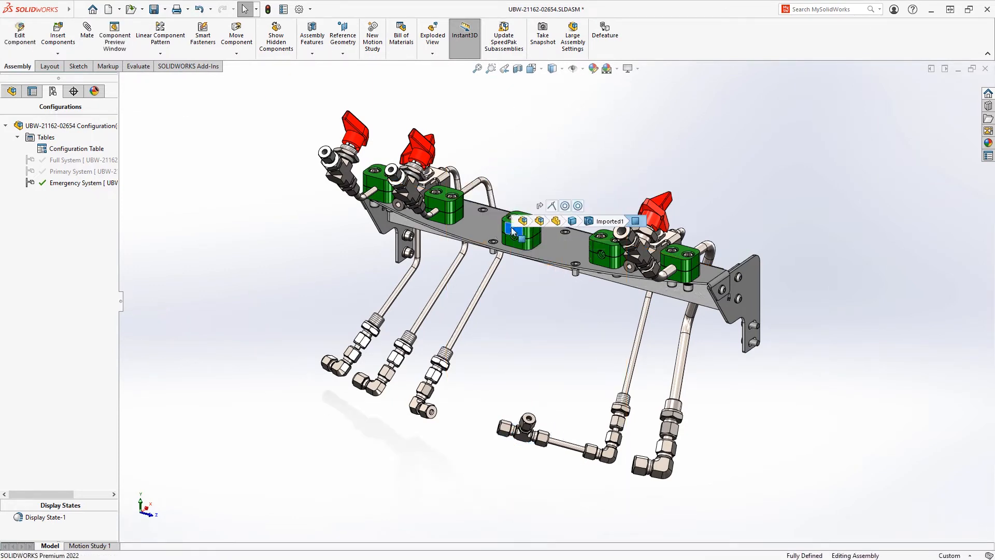
{"action": "left_click", "coordinate": [539, 224]}
{"action": "left_click", "coordinate": [648, 176]}
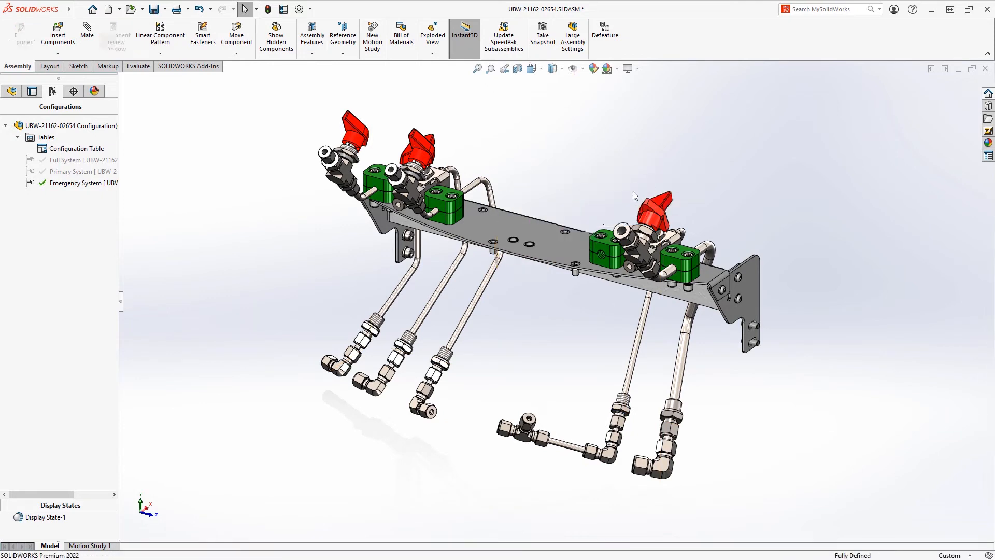
{"action": "left_click", "coordinate": [601, 248]}
{"action": "key", "text": "d"}
{"action": "left_click", "coordinate": [625, 242]}
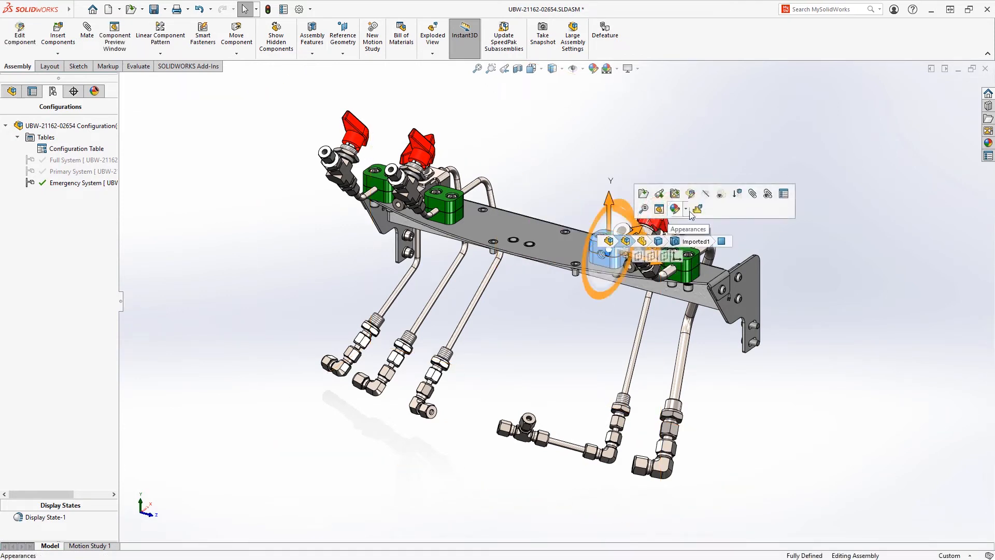
{"action": "left_click", "coordinate": [586, 172]}
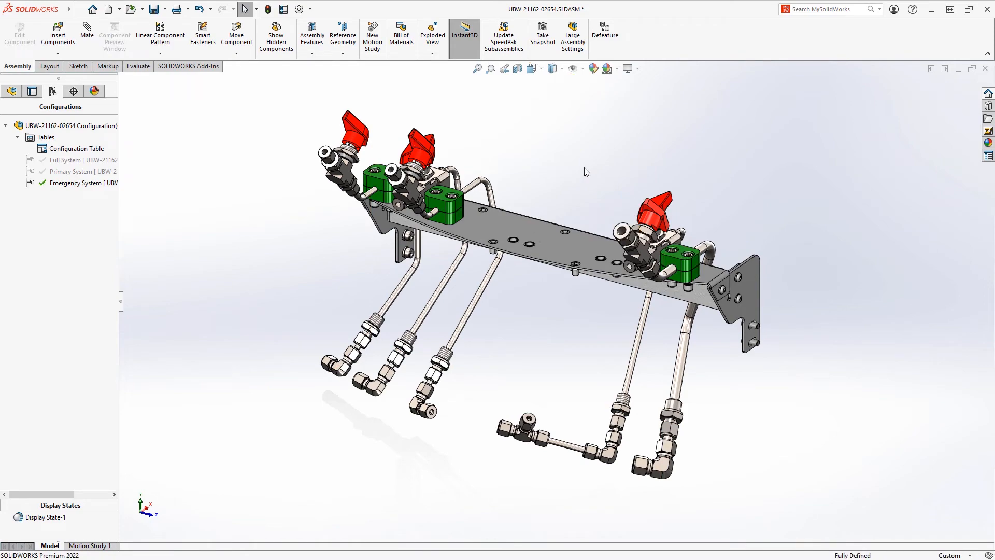
{"action": "right_click", "coordinate": [78, 149]}
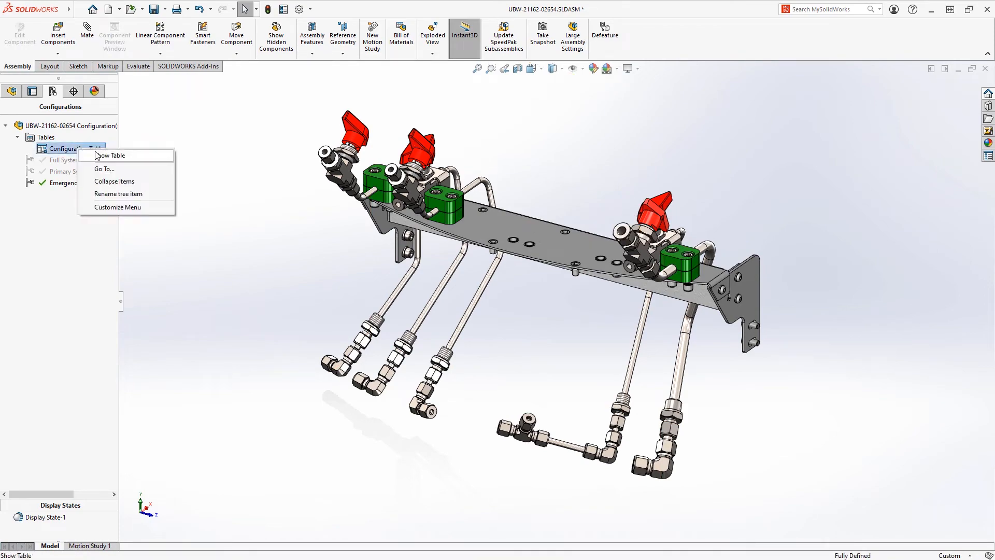
{"action": "left_click", "coordinate": [99, 155]}
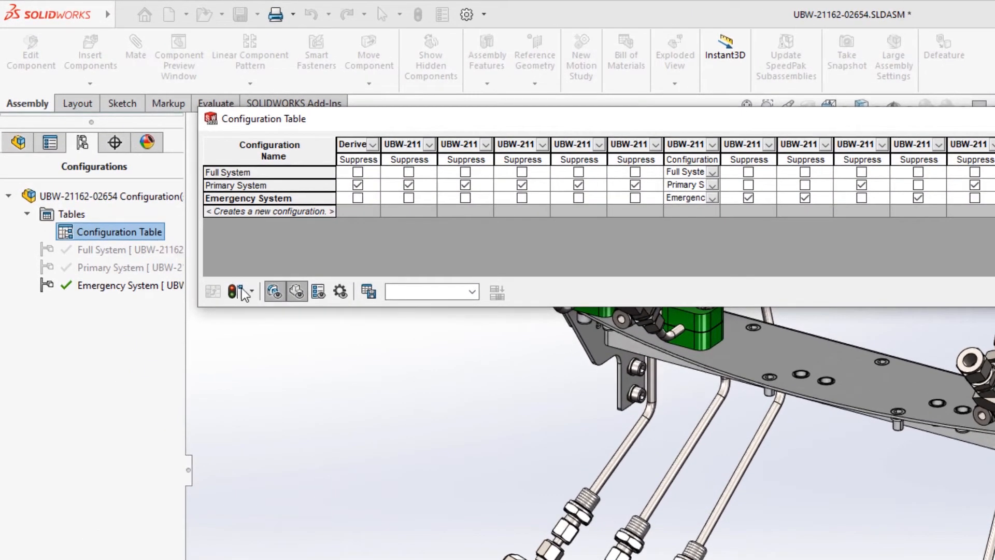
{"action": "left_click", "coordinate": [275, 292]}
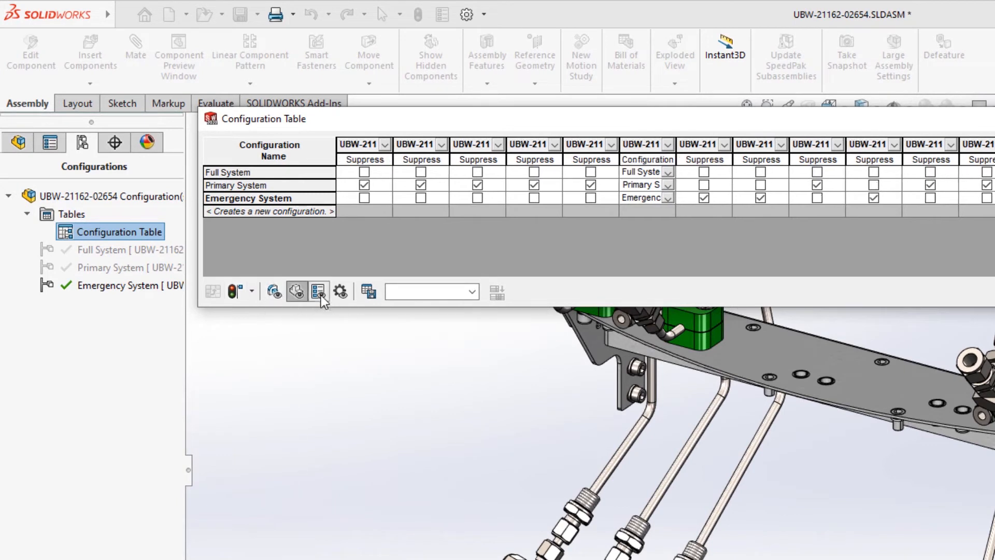
{"action": "left_click", "coordinate": [297, 291]}
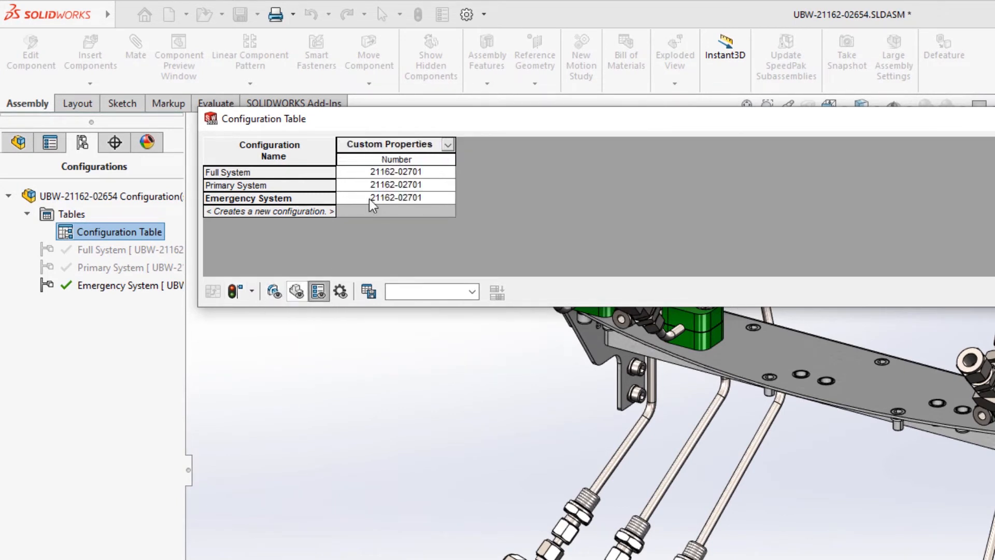
{"action": "left_click", "coordinate": [438, 185]}
{"action": "key", "text": "BackSpace"}
{"action": "type", "text": "2"}
{"action": "key", "text": "Return"}
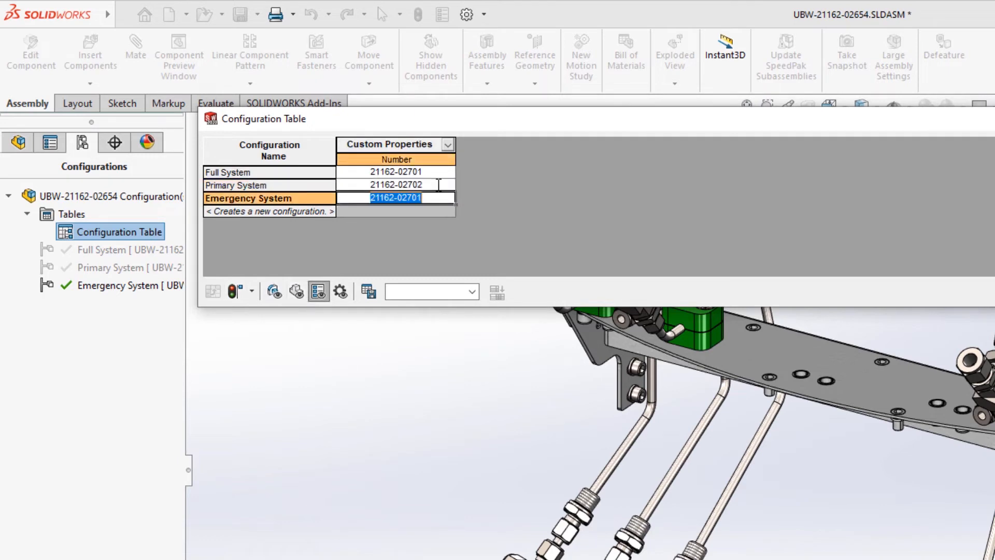
{"action": "type", "text": "3"}
{"action": "key", "text": "Return"}
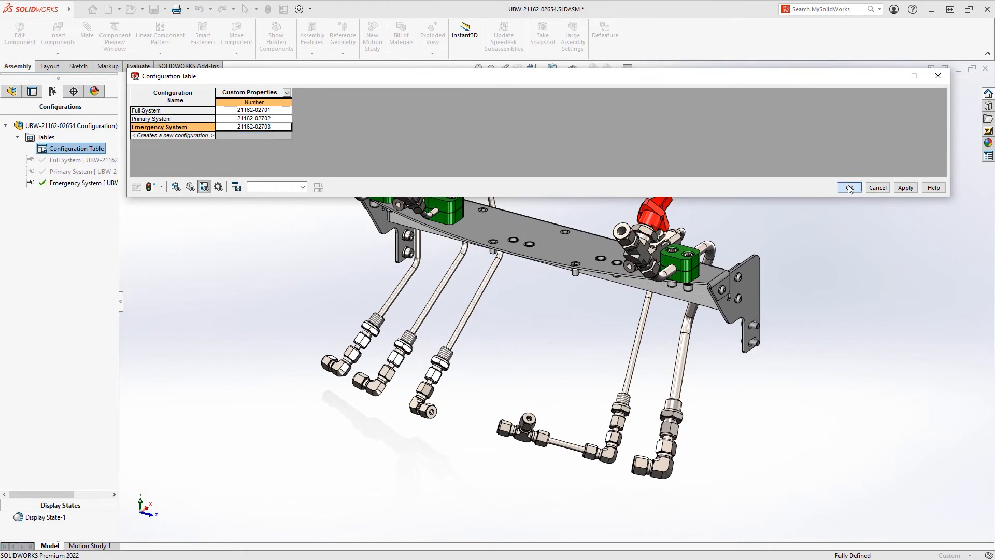
{"action": "left_click", "coordinate": [850, 188]}
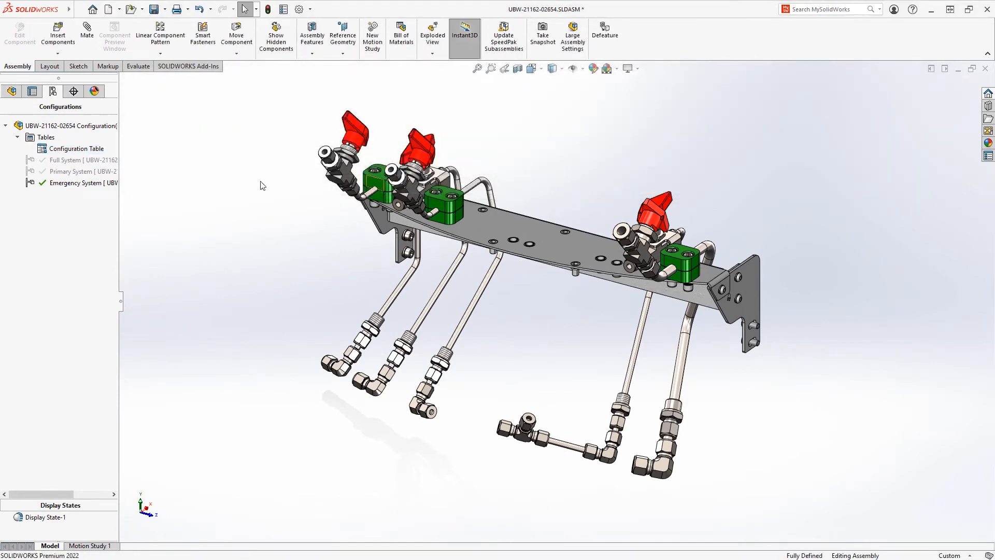
Activate the Full System configuration and show its bill of materials in a separate window.
{"action": "double_click", "coordinate": [103, 160]}
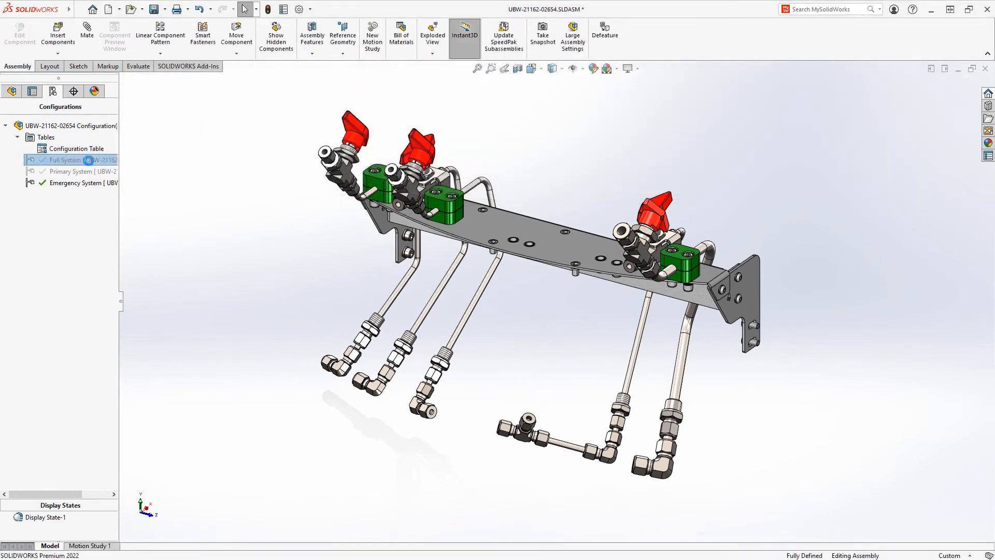
{"action": "left_click", "coordinate": [10, 93]}
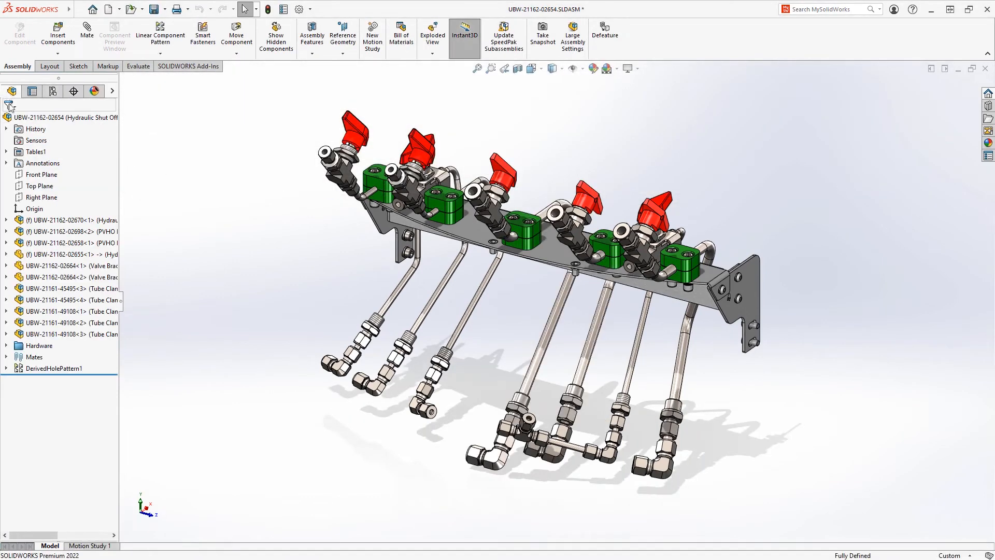
{"action": "left_click", "coordinate": [6, 151]}
{"action": "right_click", "coordinate": [64, 163]}
{"action": "left_click", "coordinate": [100, 217]}
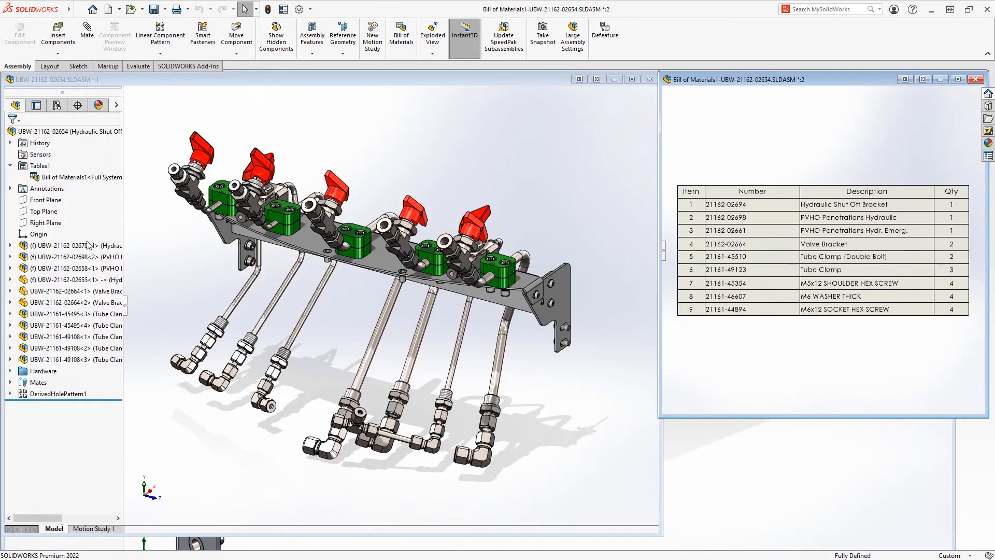
{"action": "left_click", "coordinate": [88, 245]}
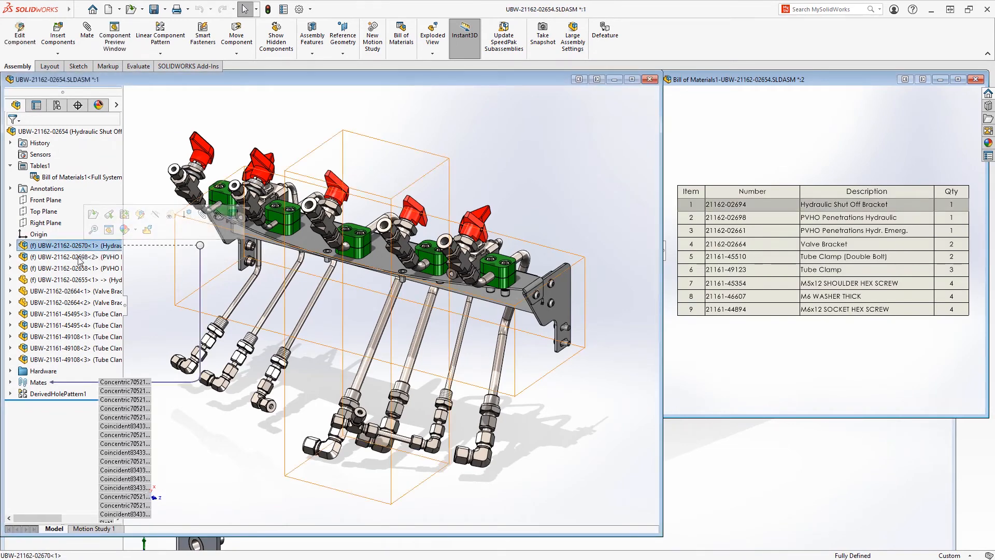
{"action": "left_click", "coordinate": [80, 258]}
{"action": "left_click", "coordinate": [73, 269]}
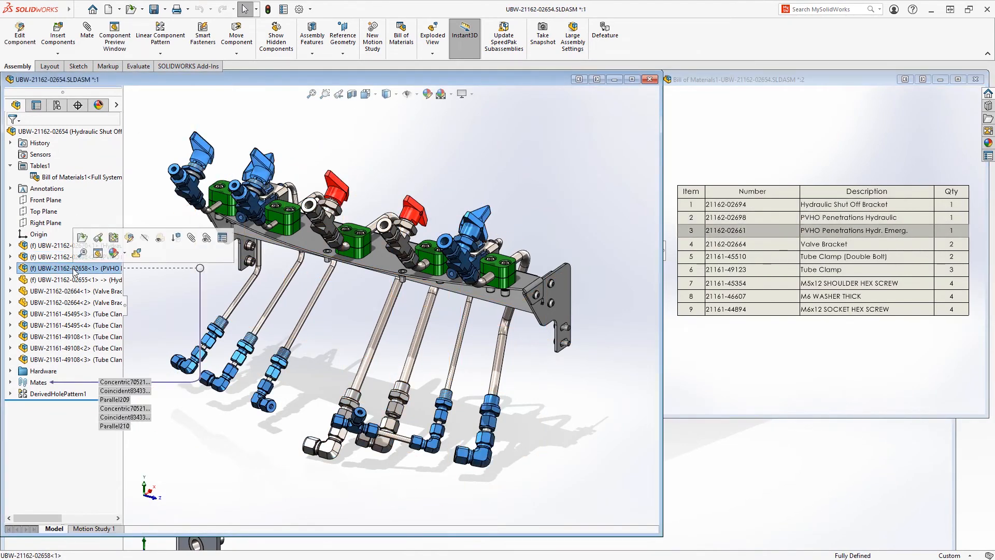
{"action": "left_click", "coordinate": [68, 280]}
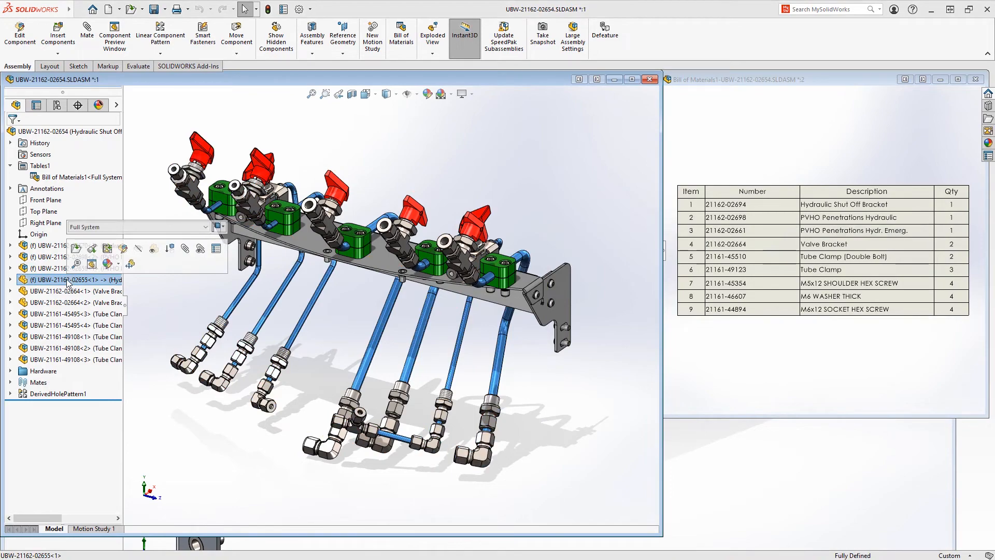
{"action": "left_click", "coordinate": [216, 248]}
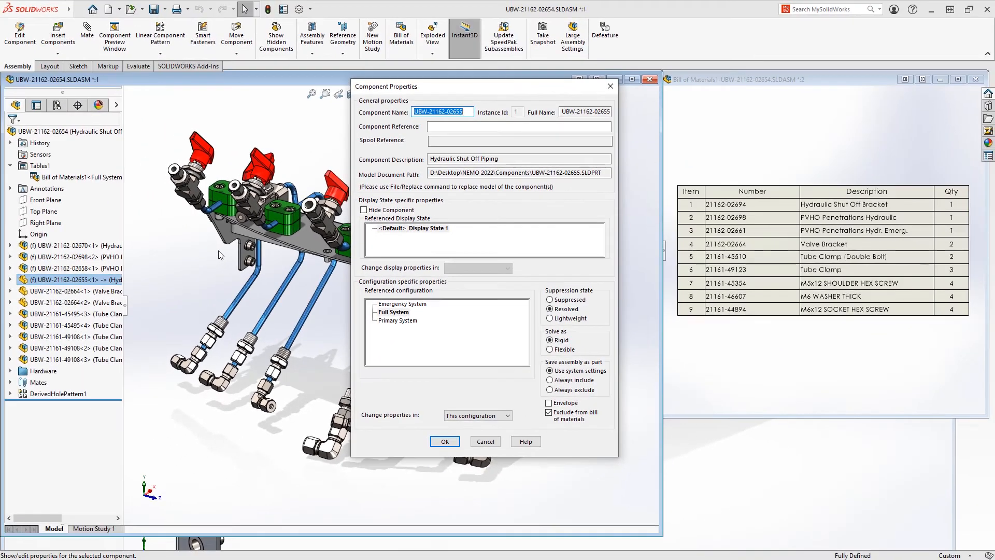
{"action": "key", "text": "Return"}
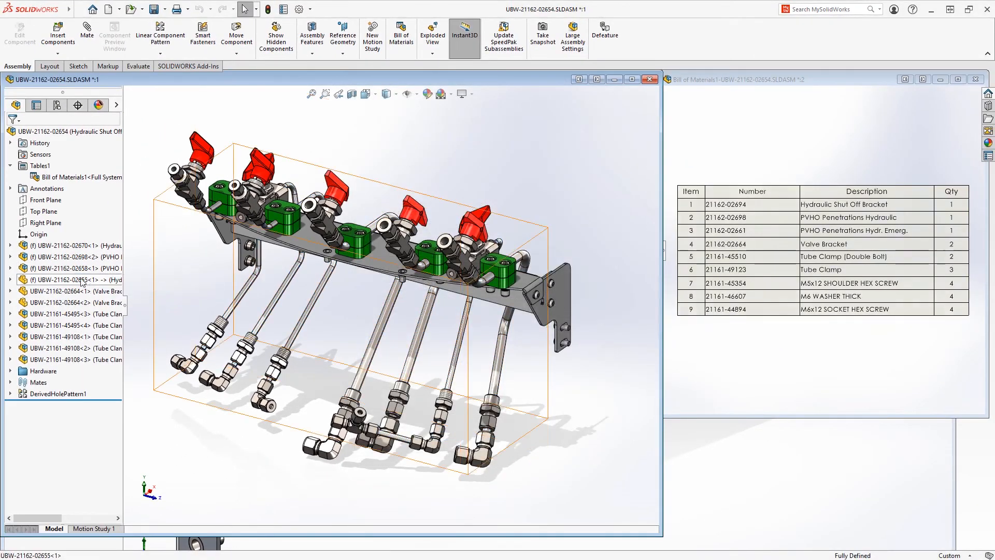
{"action": "left_click", "coordinate": [81, 280]}
{"action": "left_click", "coordinate": [88, 251]}
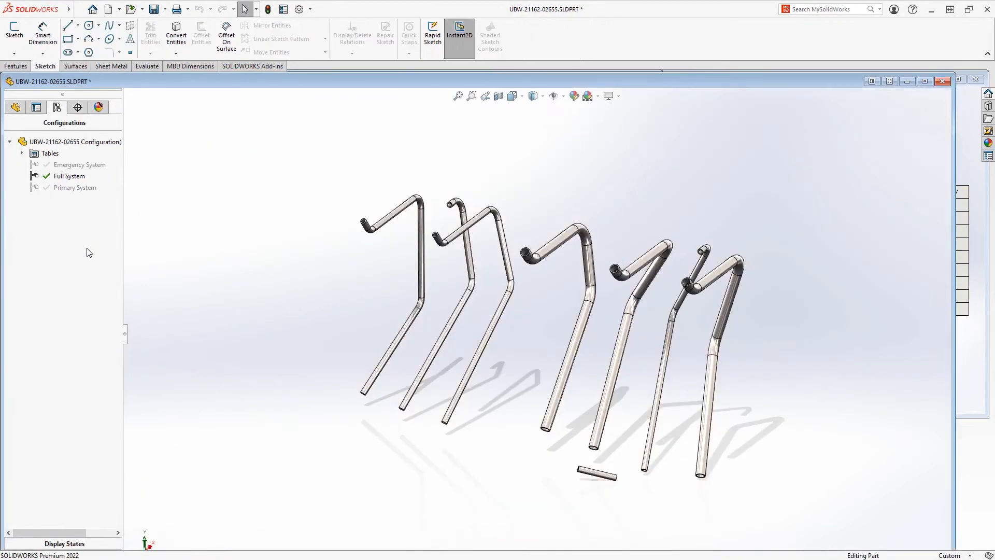
{"action": "right_click", "coordinate": [73, 180]}
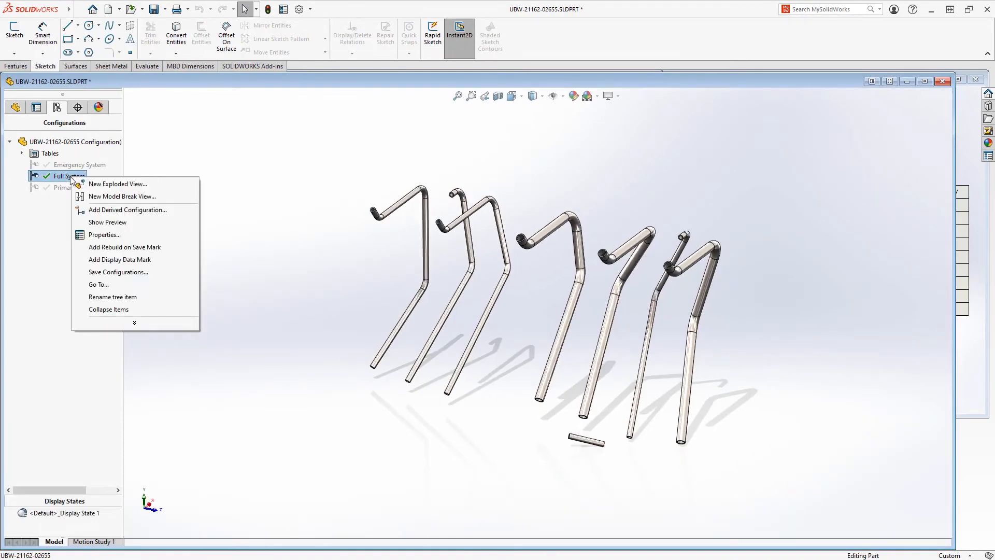
{"action": "left_click", "coordinate": [91, 228]}
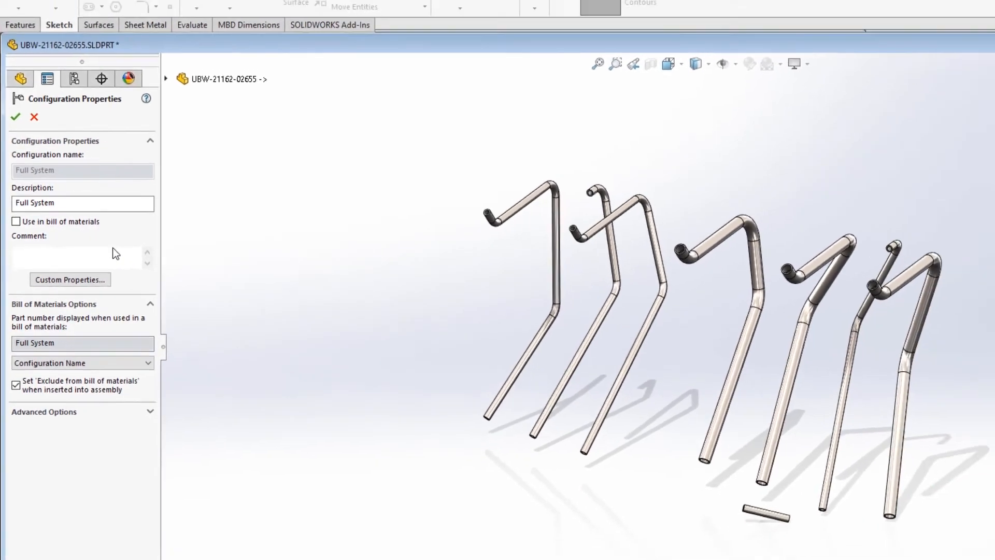
{"action": "key", "text": "Escape"}
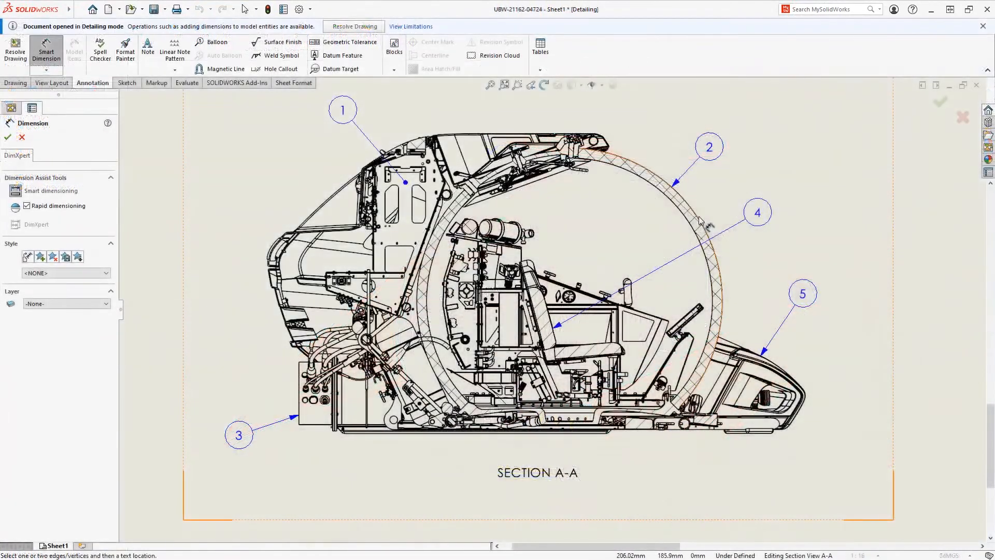
Add a radius dimension to the outer edge of the large hatched ring in Section A-A, placed outside the ring.
{"action": "left_click", "coordinate": [697, 205]}
{"action": "left_click", "coordinate": [798, 162]}
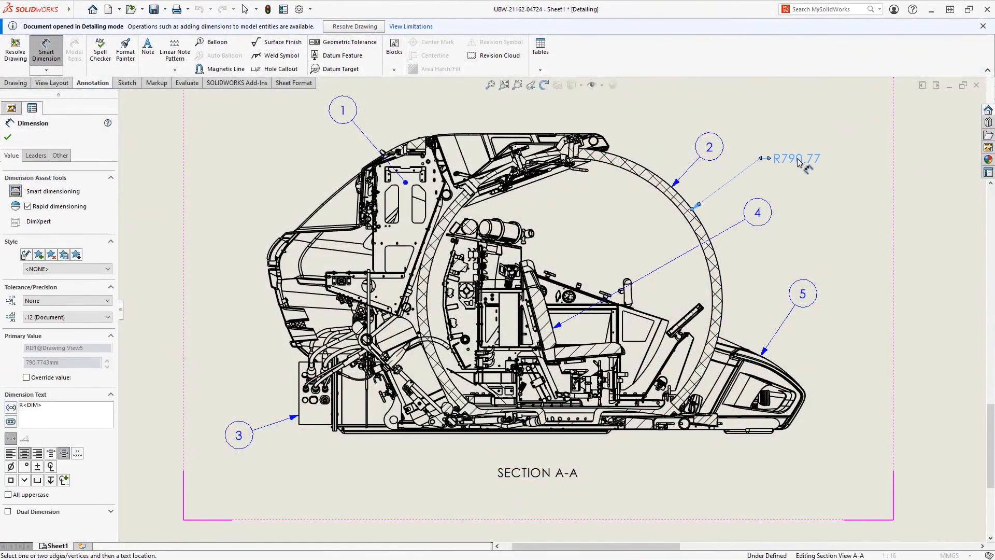
{"action": "right_click", "coordinate": [798, 159]}
{"action": "left_click", "coordinate": [822, 269]}
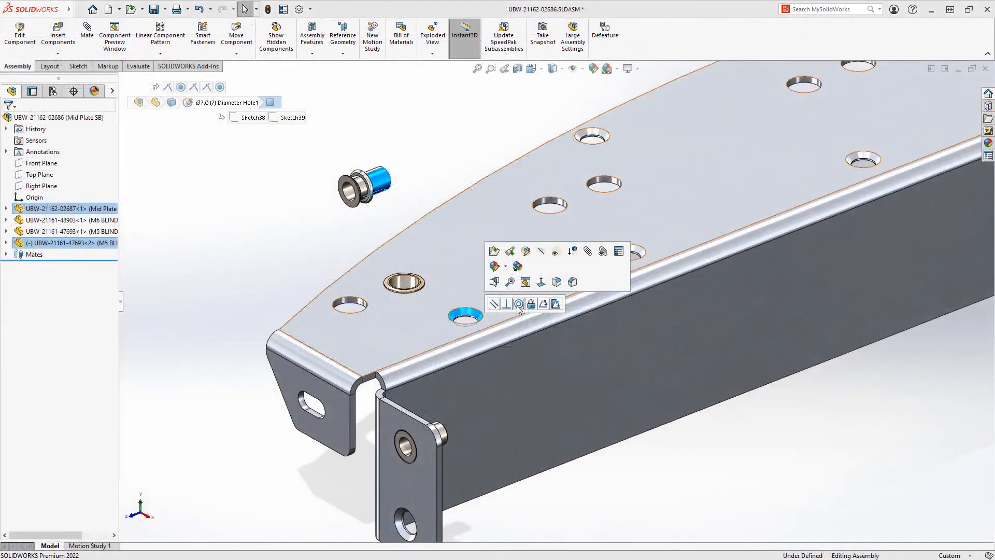
Mate the loose M5 blind insert concentric with its countersunk hole and pattern the M6 blind insert across the 10 mm holes, aligned to holes.
{"action": "left_click", "coordinate": [518, 303]}
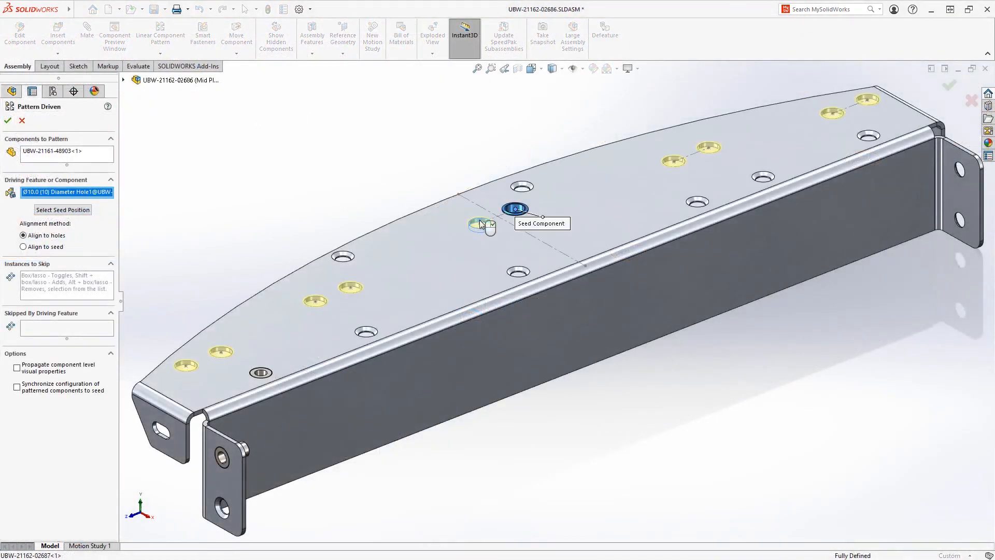
{"action": "right_click", "coordinate": [481, 224]}
{"action": "left_click", "coordinate": [221, 218]}
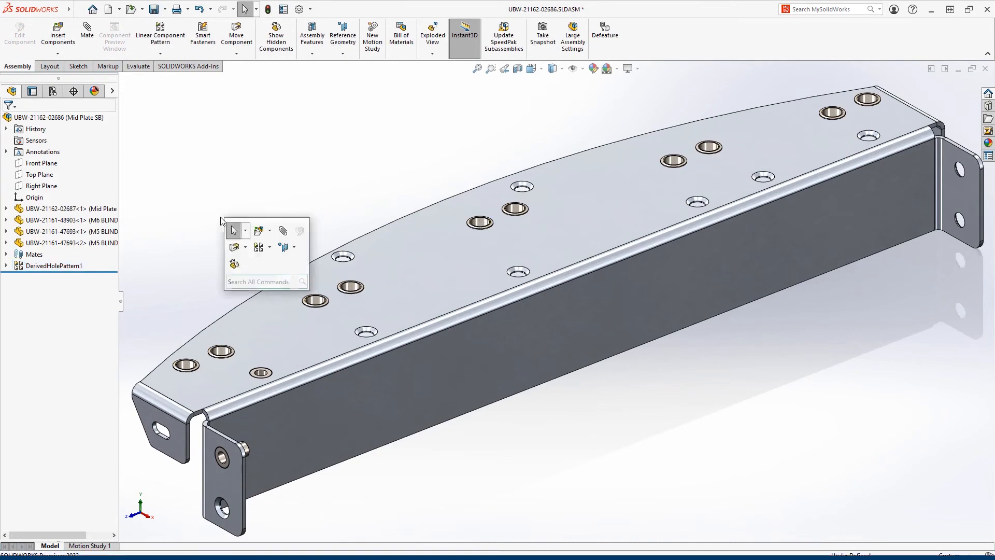